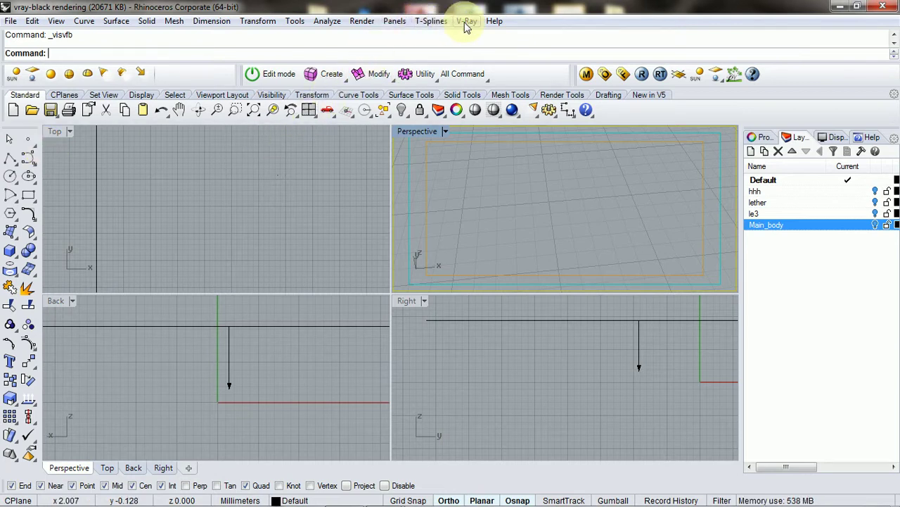
Check which renderer is set as the current one in the render settings.
left_click(465, 22)
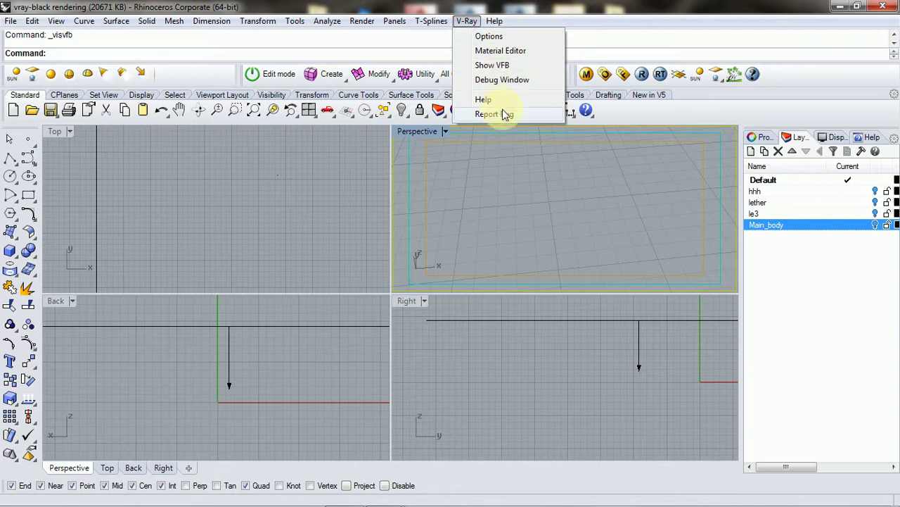
left_click(440, 23)
left_click(439, 28)
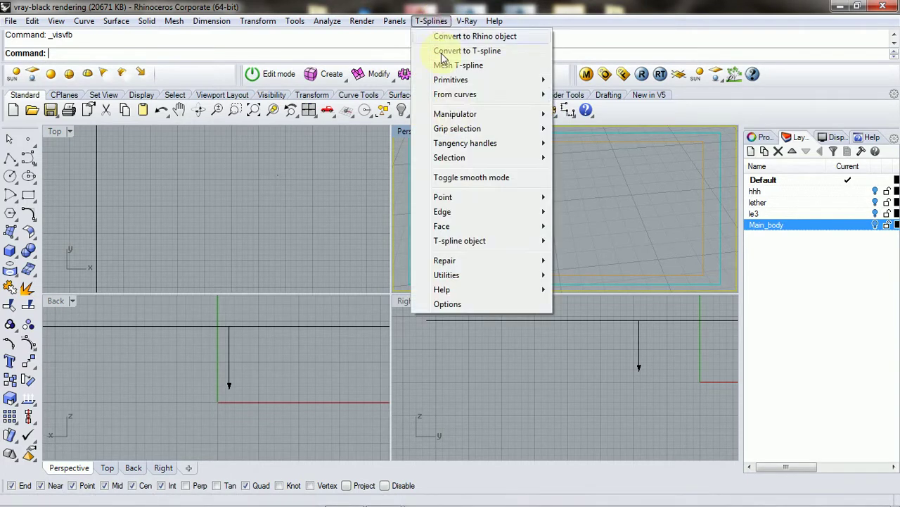
mouse_move(327, 21)
mouse_move(362, 21)
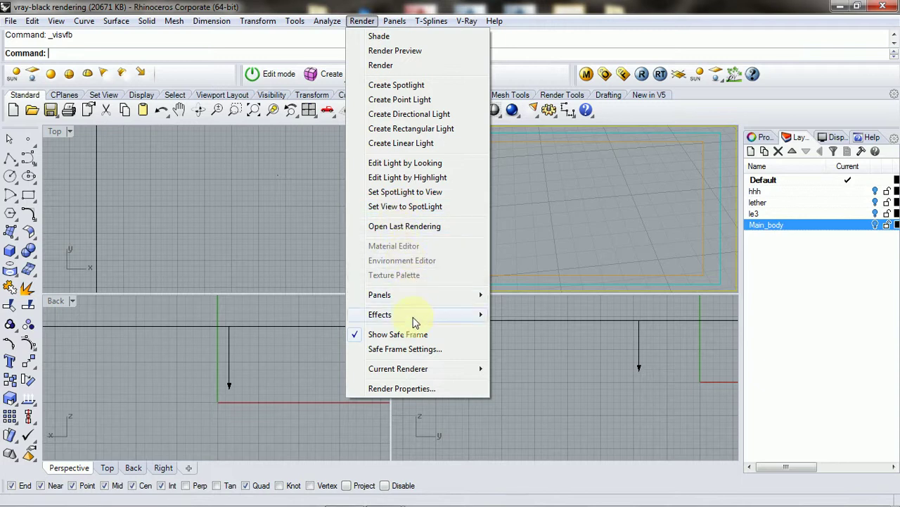
mouse_move(419, 366)
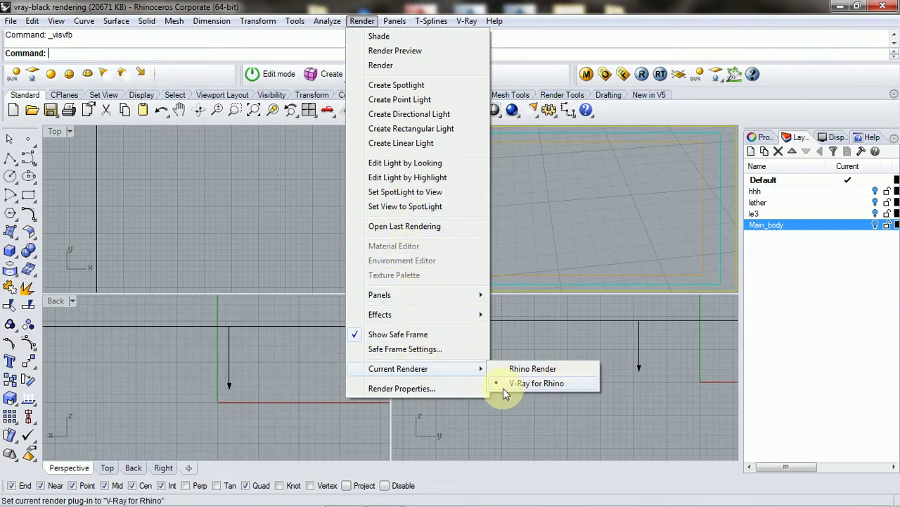
left_click(633, 421)
Turn on the Main_body, le3, lether and hhh layers to display the whole controller.
left_click(876, 225)
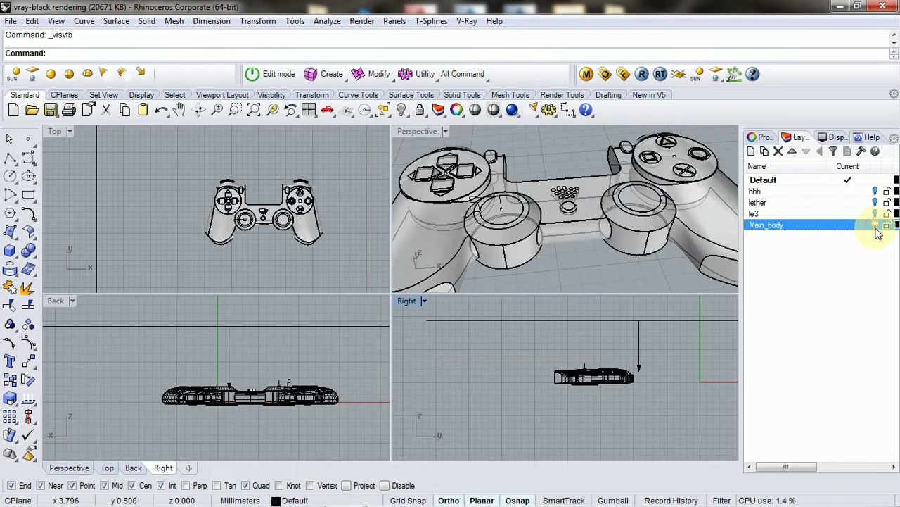
left_click(876, 214)
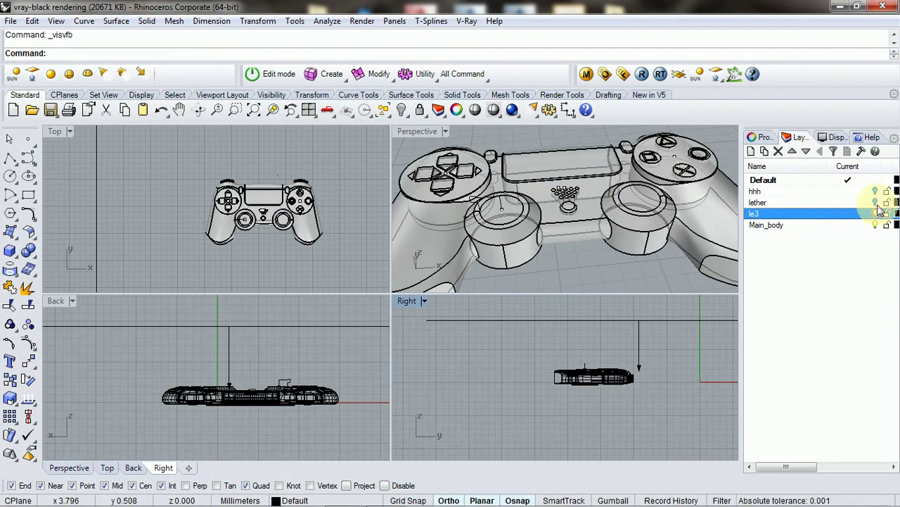
left_click(876, 203)
left_click(876, 192)
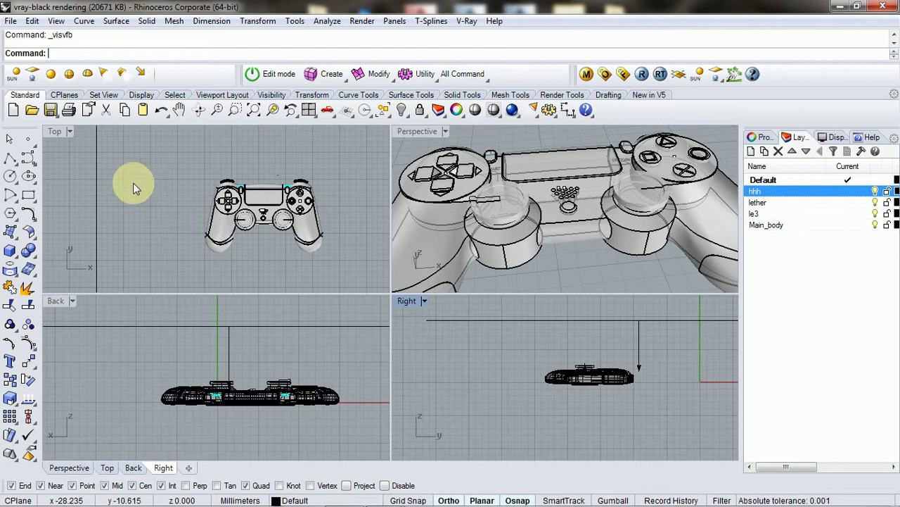
Maximize the Top viewport and examine the controller's face buttons, touchpad, thumbsticks and grips up close.
double_click(56, 132)
scroll(391, 273, "up", 5)
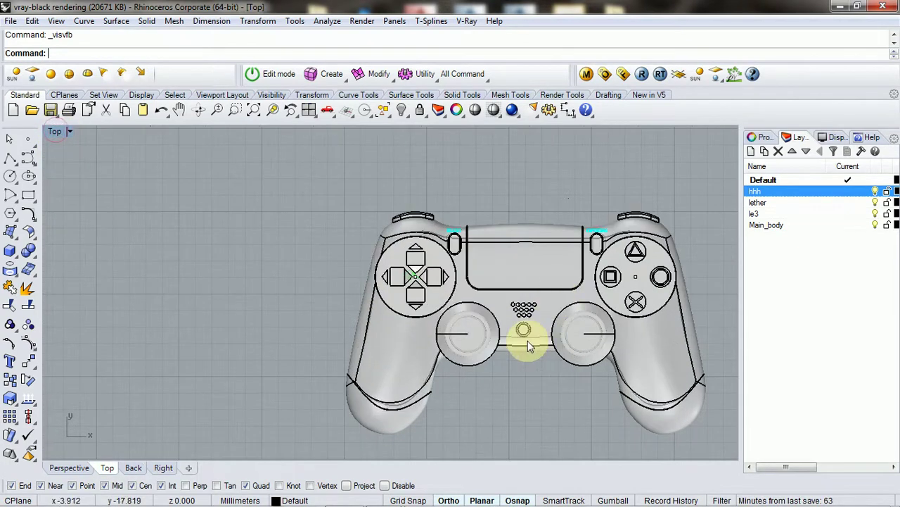
scroll(491, 280, "up", 2)
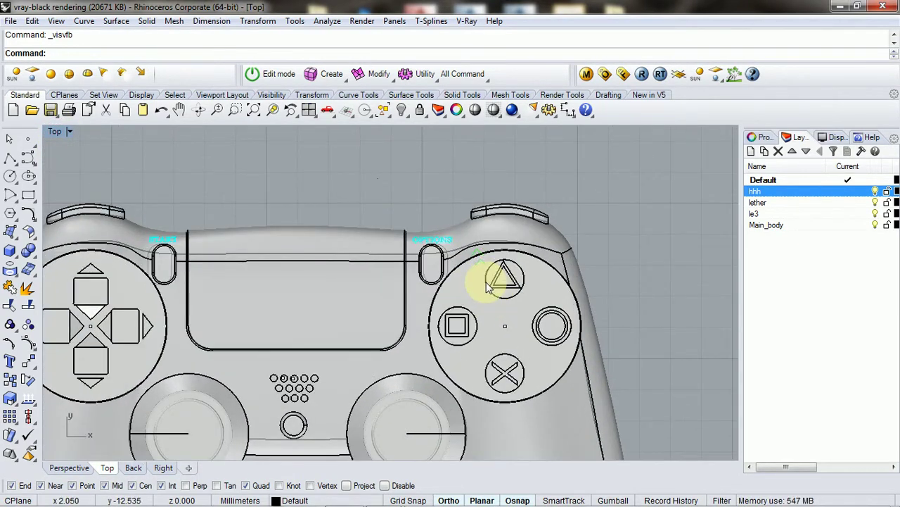
scroll(429, 249, "up", 2)
scroll(493, 223, "down", 1)
scroll(493, 218, "down", 3)
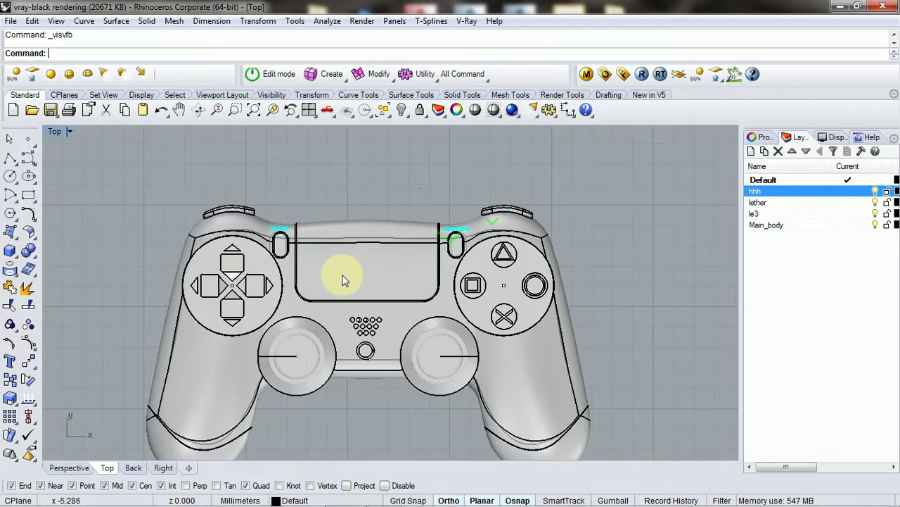
scroll(312, 371, "down", 1)
scroll(263, 418, "up", 3)
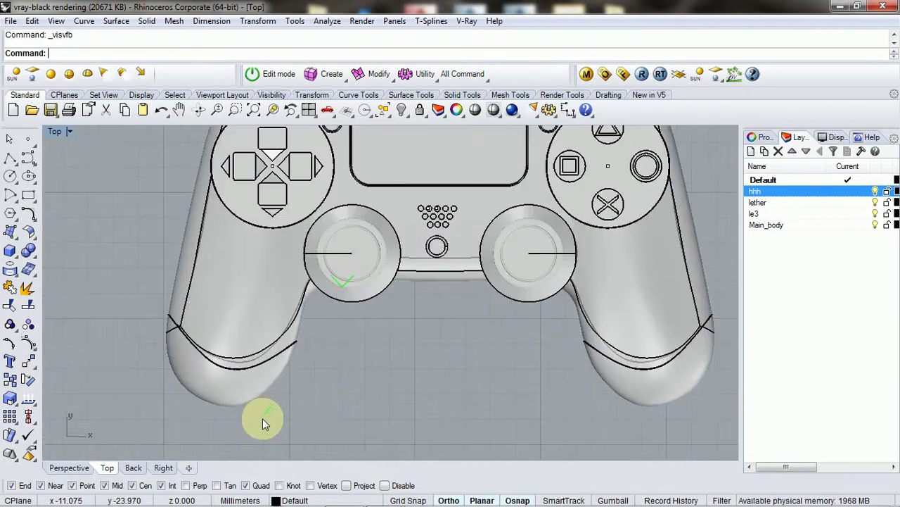
Preview the maximized Top view in Rendered display mode, and switch it to Shaded mode.
left_click(71, 135)
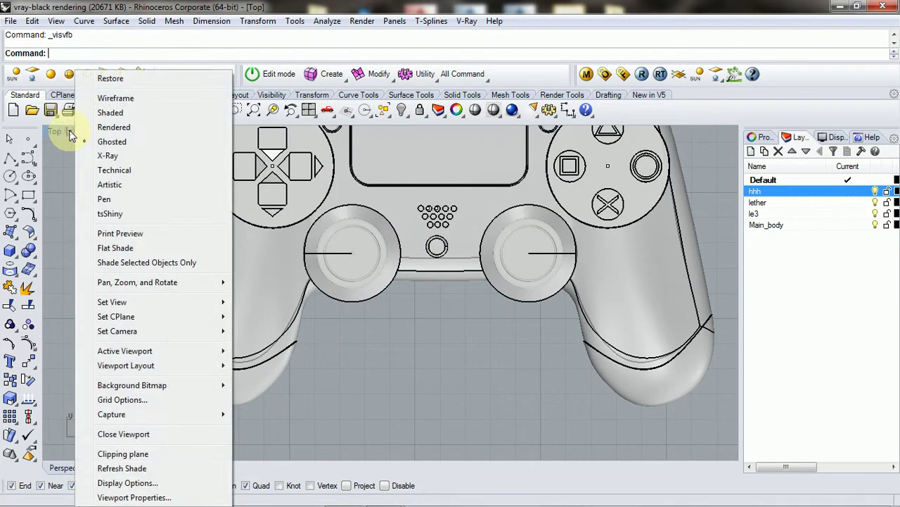
left_click(112, 127)
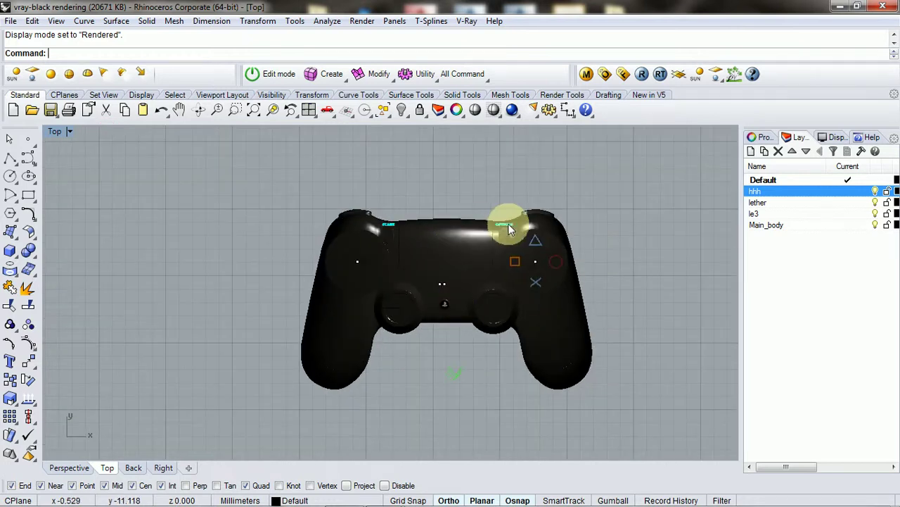
scroll(559, 240, "up", 2)
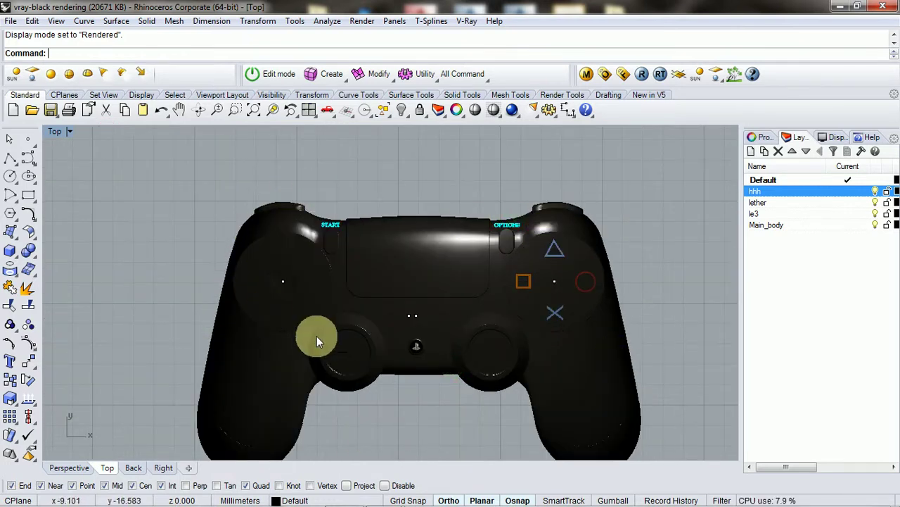
left_click(71, 134)
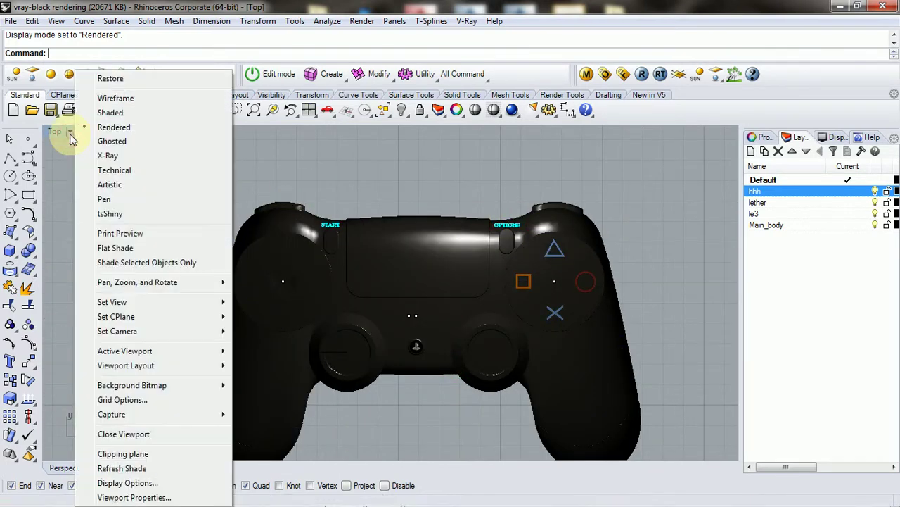
left_click(115, 113)
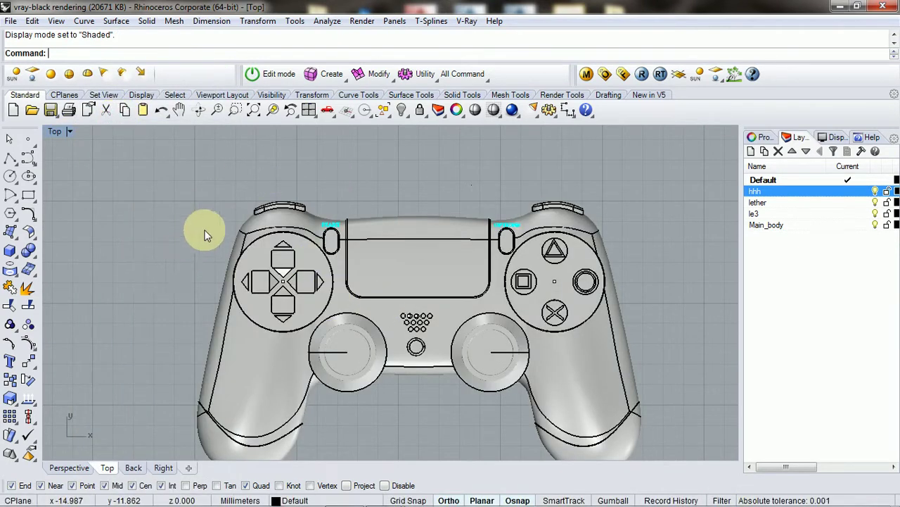
Select the left grip end and the main body in turn to examine how they are split, and clear the selection.
scroll(211, 232, "down", 2)
scroll(234, 358, "up", 5)
left_click(234, 358)
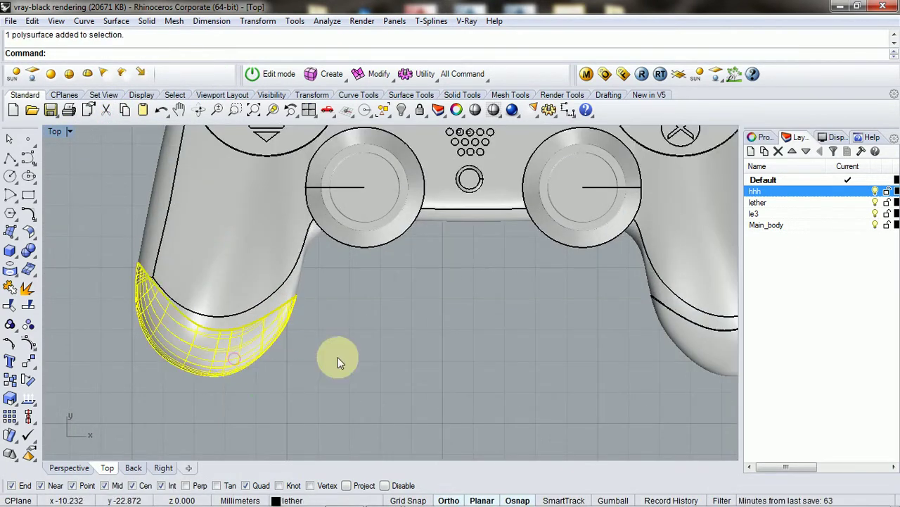
left_click(366, 357)
left_click(721, 356)
left_click(633, 356)
left_click(688, 242)
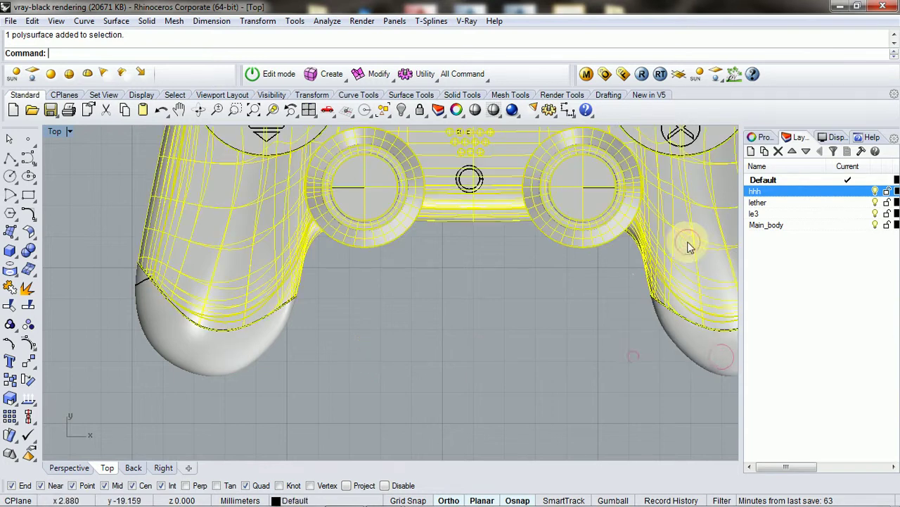
left_click(582, 314)
scroll(406, 333, "down", 3)
scroll(421, 193, "up", 2)
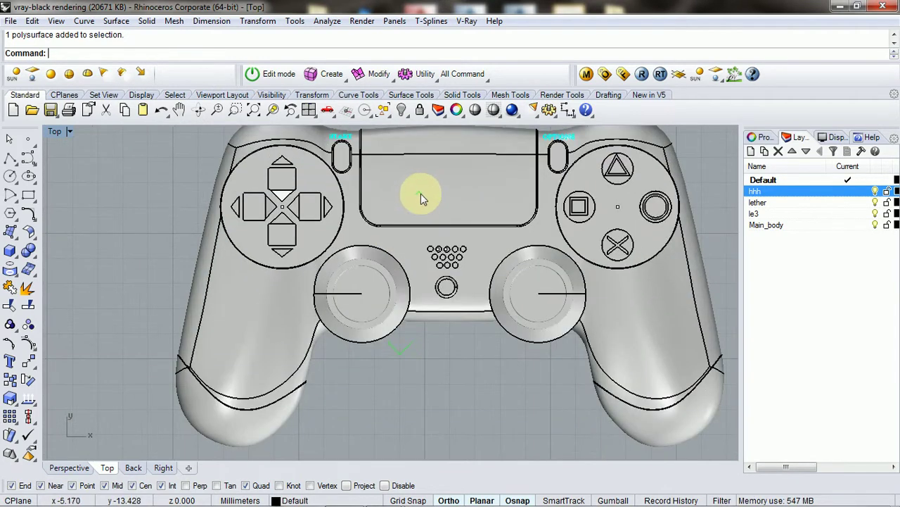
Select the touchpad, a D-pad button and the main body in turn to examine the separate parts, and clear the selection.
left_click(421, 193)
left_click(460, 390)
left_click(251, 205)
left_click(237, 314)
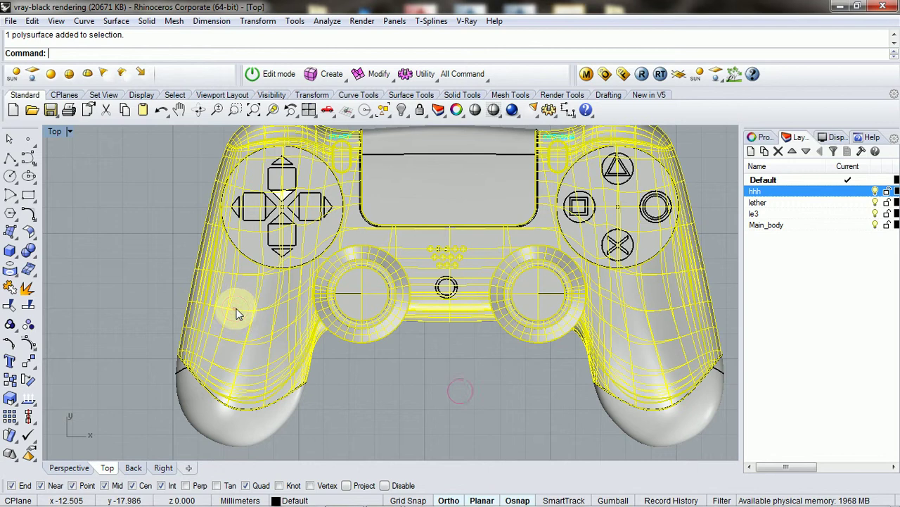
left_click(377, 376)
scroll(290, 331, "down", 3)
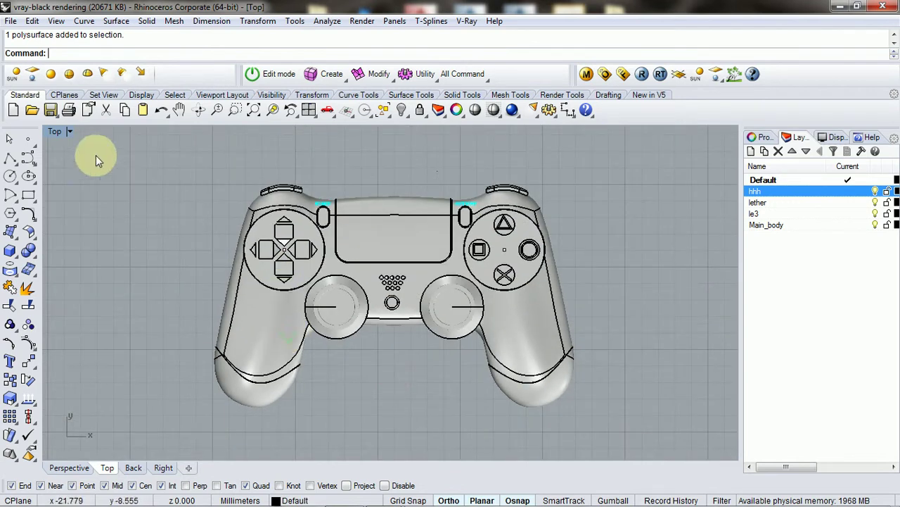
Restore the four-viewport layout and set the Perspective viewport to Shaded mode with the whole controller in frame.
double_click(58, 134)
right_click_drag(542, 231, 451, 159)
scroll(497, 233, "up", 3)
left_click(445, 132)
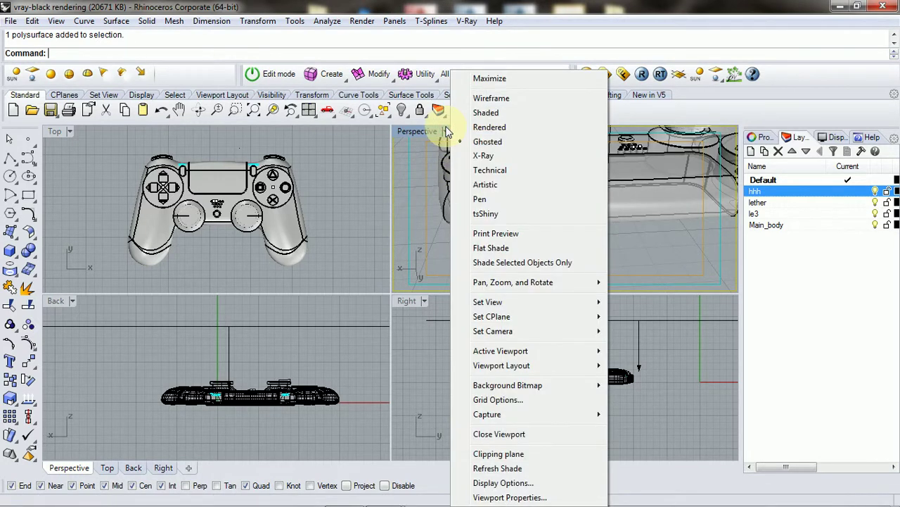
left_click(485, 114)
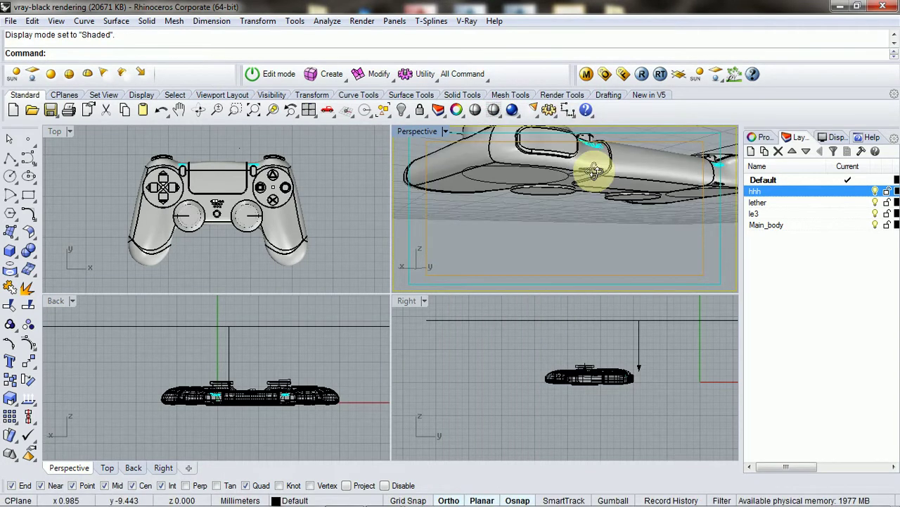
mouse_move(697, 246)
right_mouse_down()
mouse_move(701, 258)
mouse_move(629, 274)
mouse_move(416, 261)
mouse_move(480, 215)
mouse_move(495, 167)
mouse_move(563, 220)
mouse_move(679, 213)
mouse_move(649, 228)
mouse_move(687, 242)
mouse_move(414, 265)
mouse_move(539, 268)
mouse_move(624, 255)
mouse_move(654, 164)
mouse_move(713, 157)
mouse_move(690, 278)
mouse_move(595, 218)
mouse_move(528, 237)
mouse_move(570, 237)
mouse_move(581, 161)
mouse_move(583, 225)
mouse_move(577, 161)
mouse_move(574, 240)
right_mouse_up()
scroll(531, 248, "down", 2)
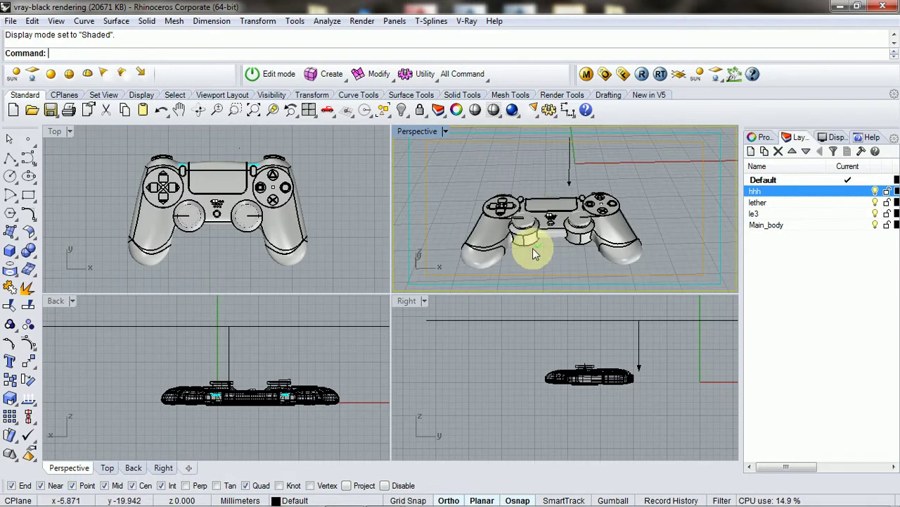
mouse_move(522, 259)
right_mouse_down()
mouse_move(519, 241)
mouse_move(518, 251)
mouse_move(506, 237)
right_mouse_up()
scroll(514, 253, "up", 2)
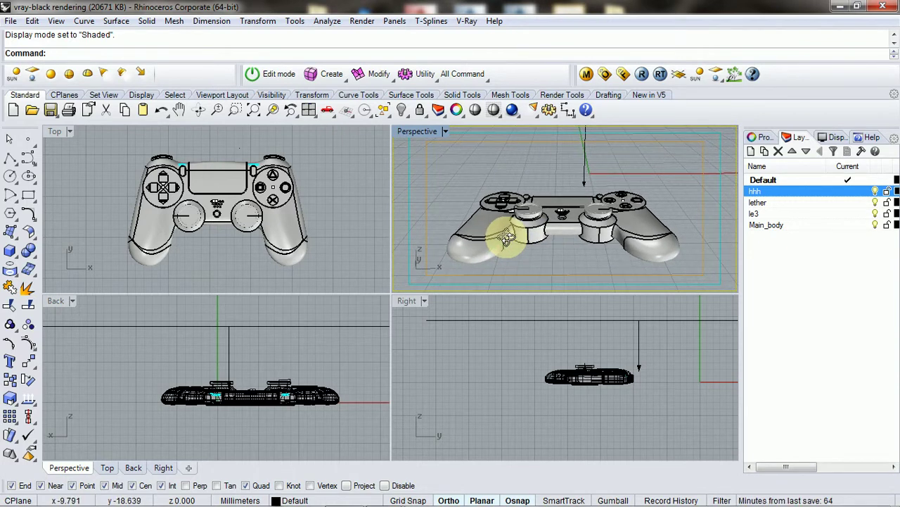
Try to unhide the large enclosing box among the hidden objects with Show Selected.
middle_click(297, 357)
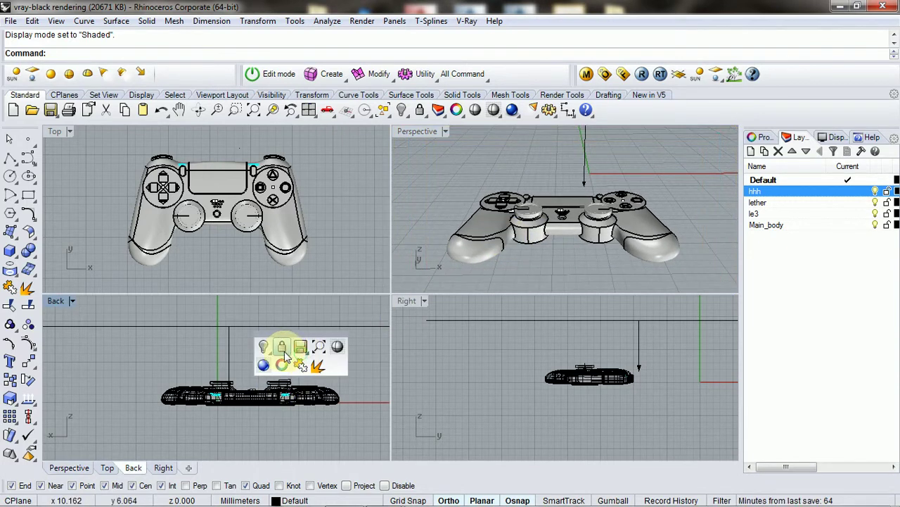
left_click(266, 349)
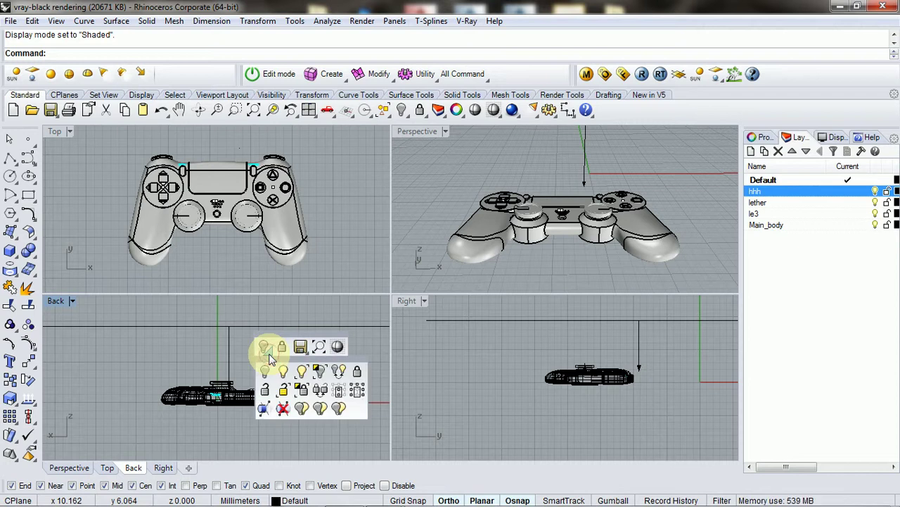
left_click(297, 375)
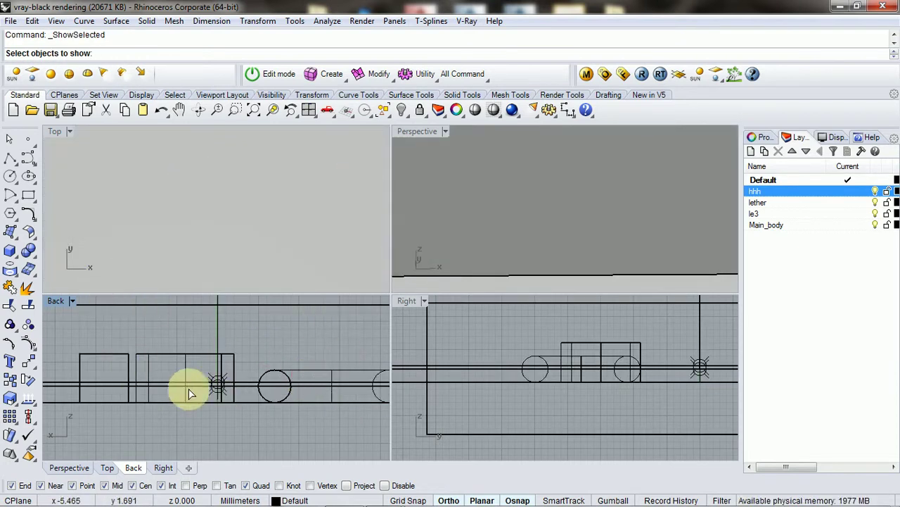
left_click(218, 378)
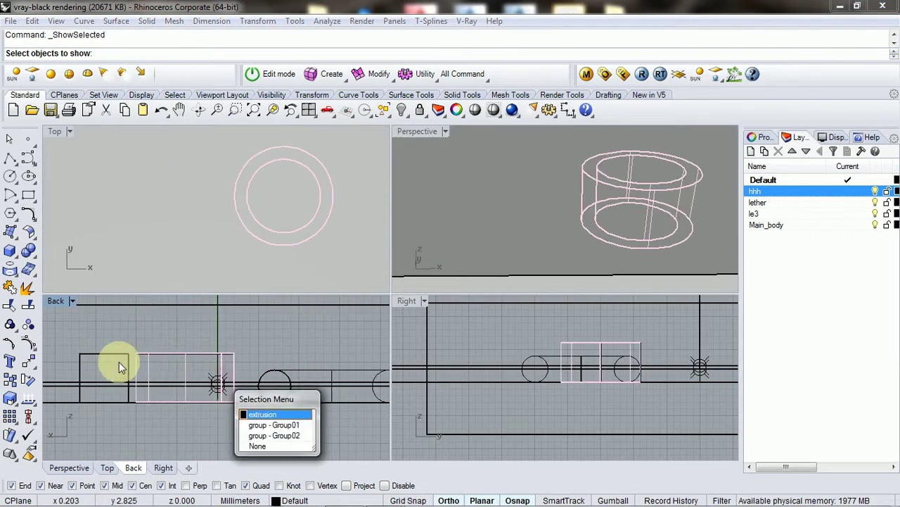
key("Return")
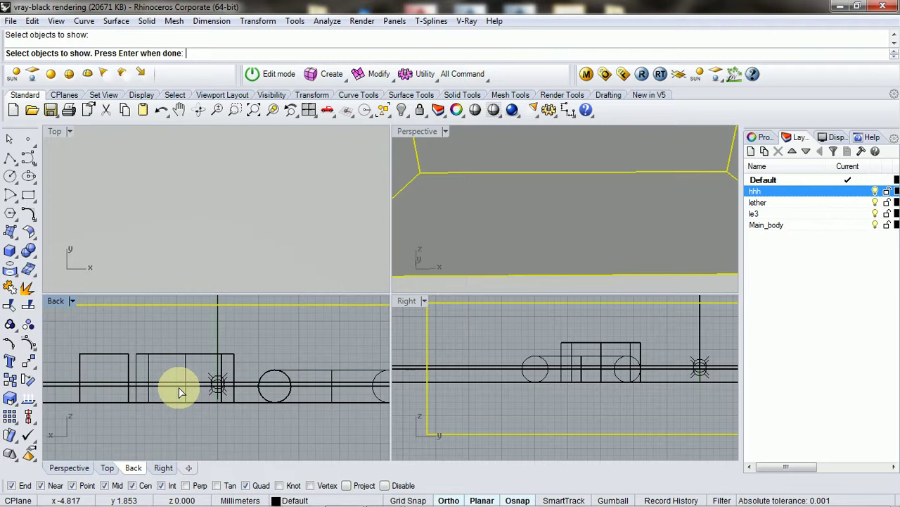
key("Return")
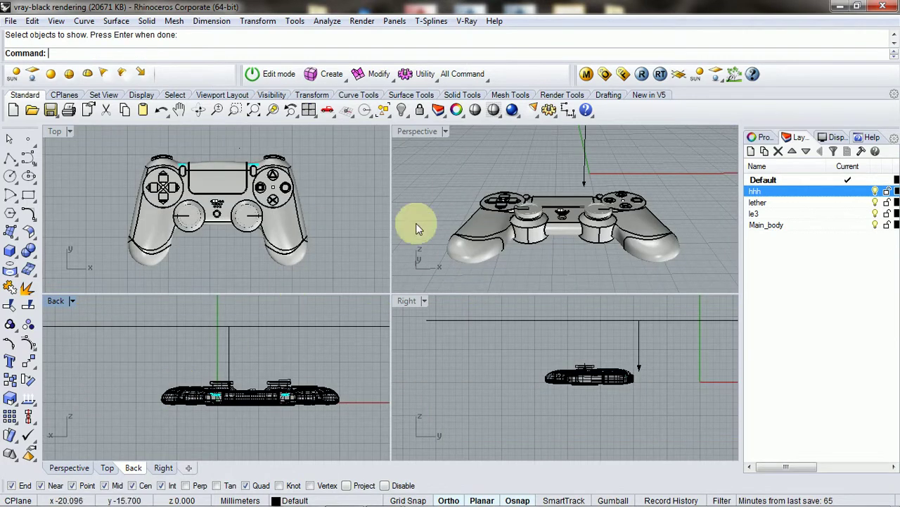
Open the V-Ray material editor, look over the reflection settings of the Plastic_BlackBlurry material, and close the editor.
right_click_drag(584, 161, 558, 207)
right_click_drag(555, 291, 509, 254)
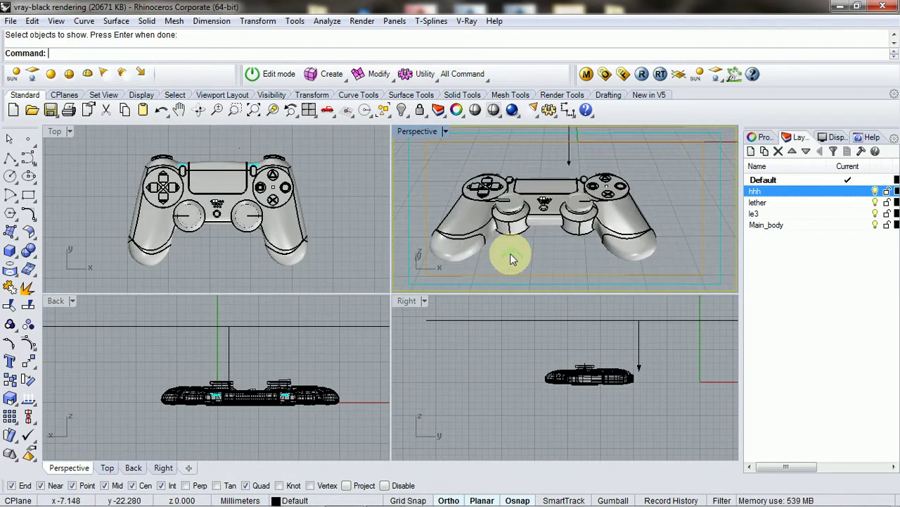
left_click(586, 74)
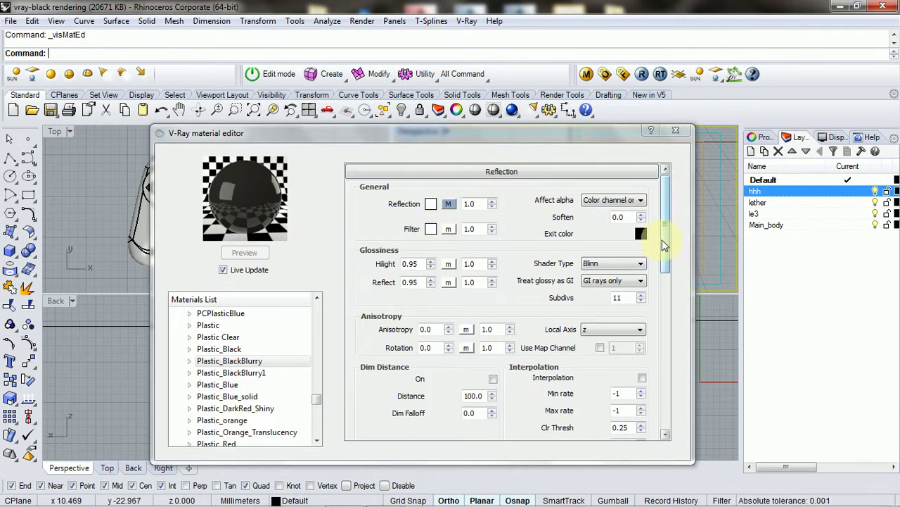
mouse_move(664, 245)
left_mouse_down()
mouse_move(675, 420)
mouse_move(673, 253)
left_mouse_up()
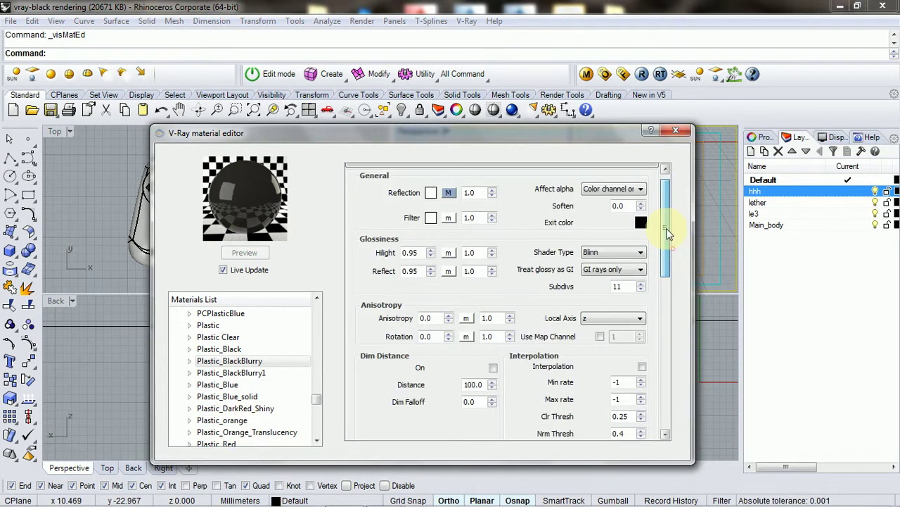
left_click(675, 131)
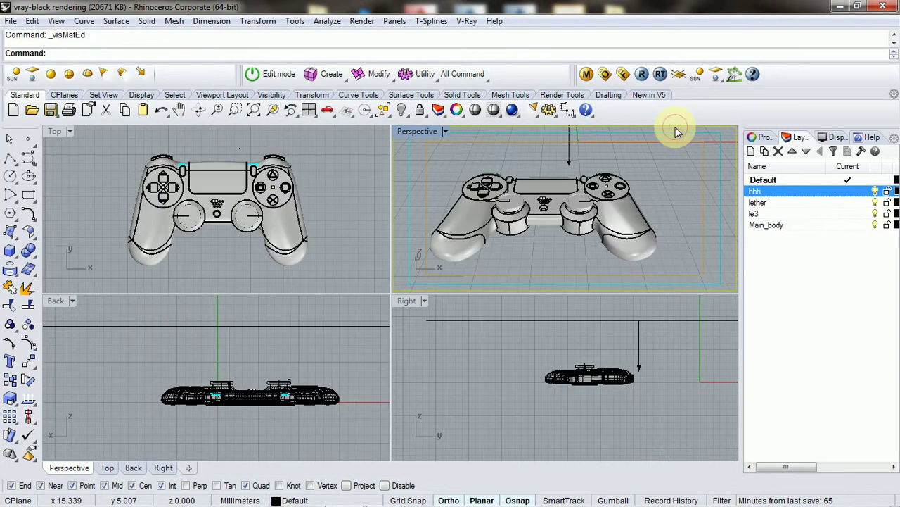
Look over the indirect illumination, irradiance map and camera settings in the V-Ray option editor and collapse those sections.
left_click(604, 74)
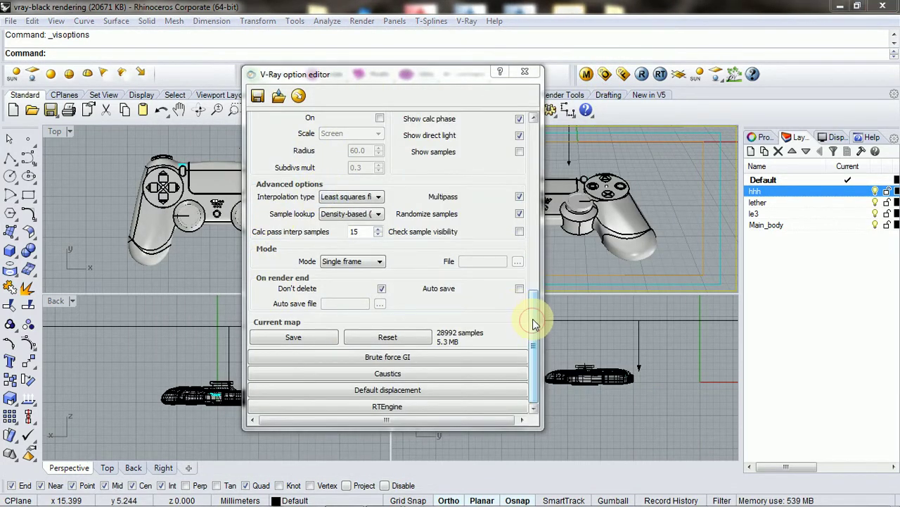
left_click_drag(533, 310, 533, 162)
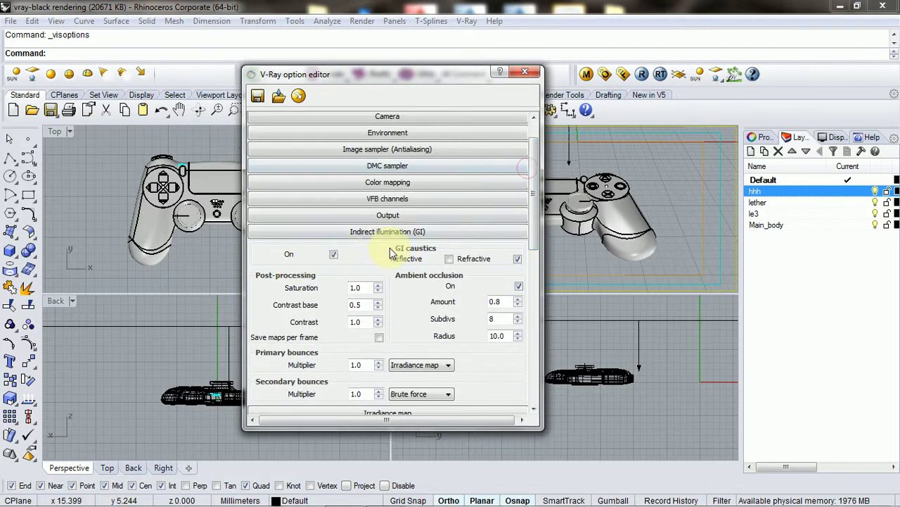
left_click(506, 233)
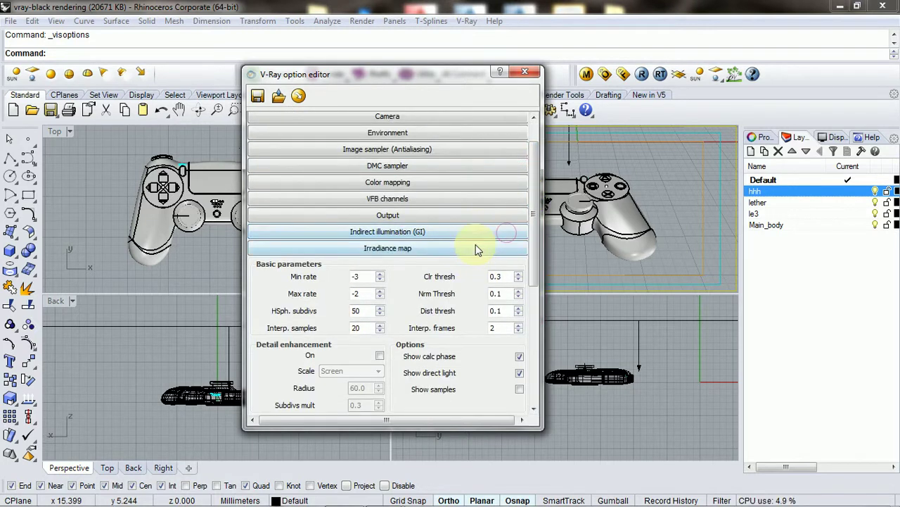
left_click(475, 246)
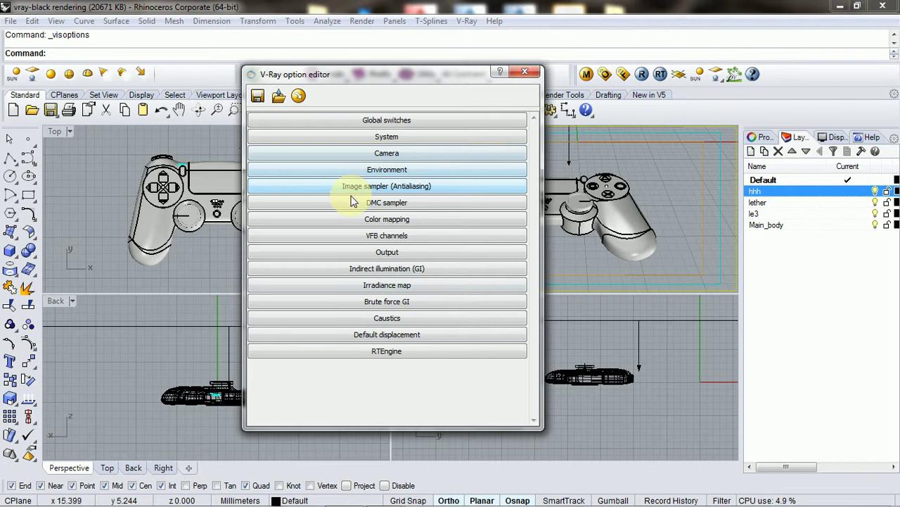
left_click(383, 152)
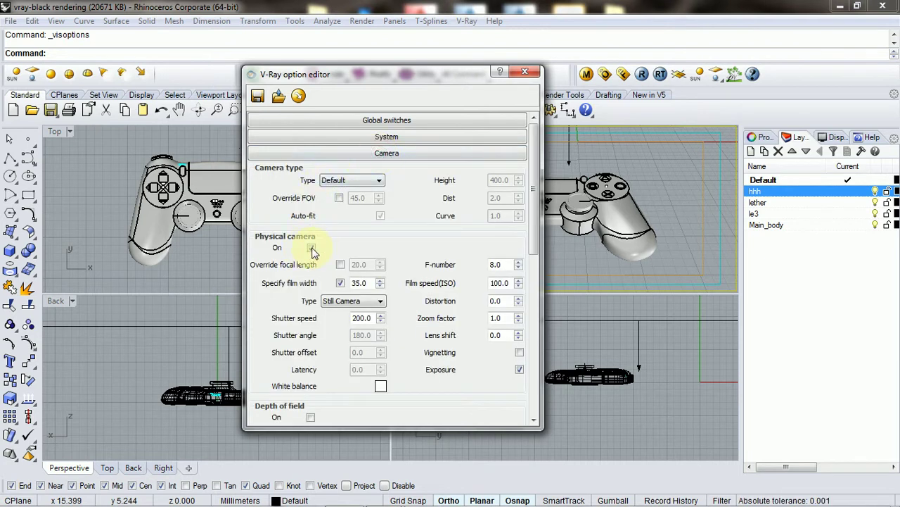
left_click(438, 155)
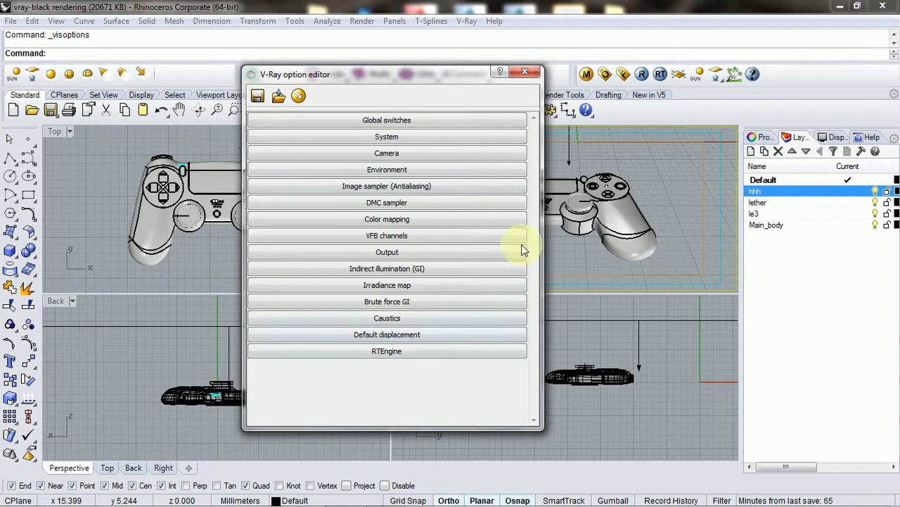
View the saved V-Ray option files in the save dialog, cancel it and close the option editor.
left_click(257, 97)
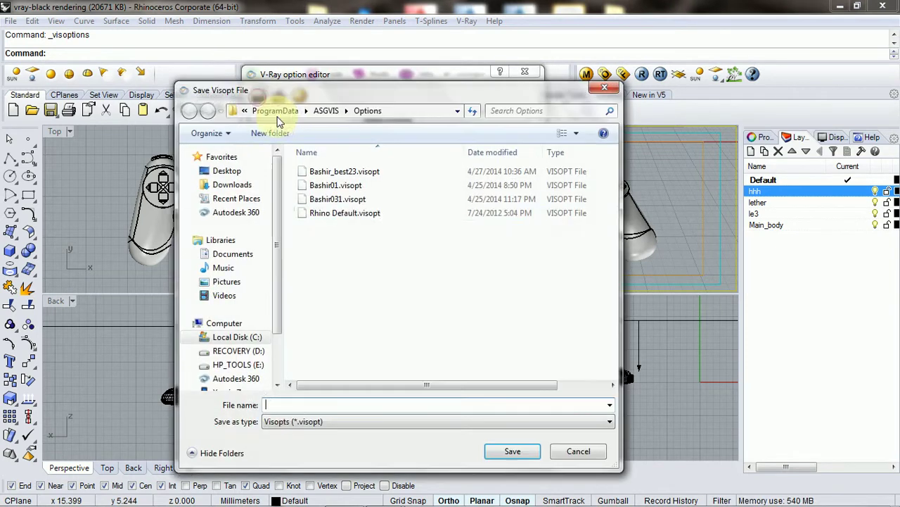
left_click(605, 88)
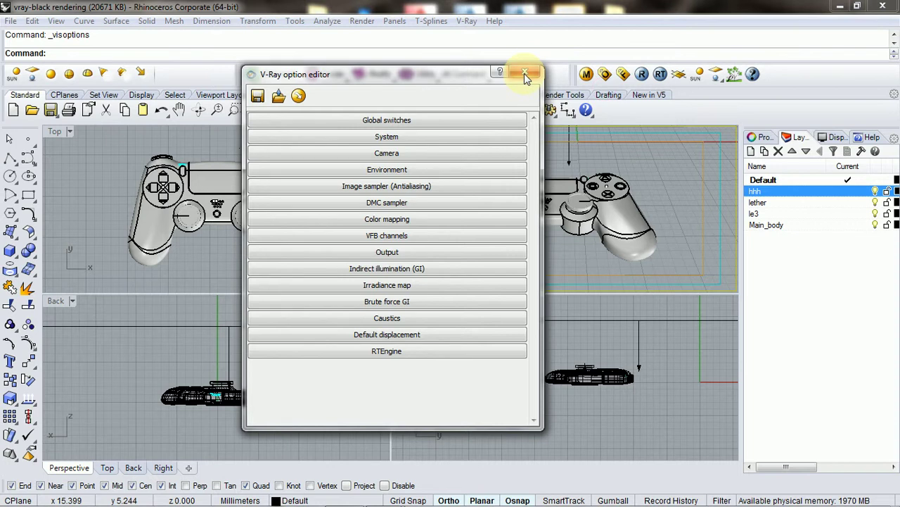
left_click(526, 76)
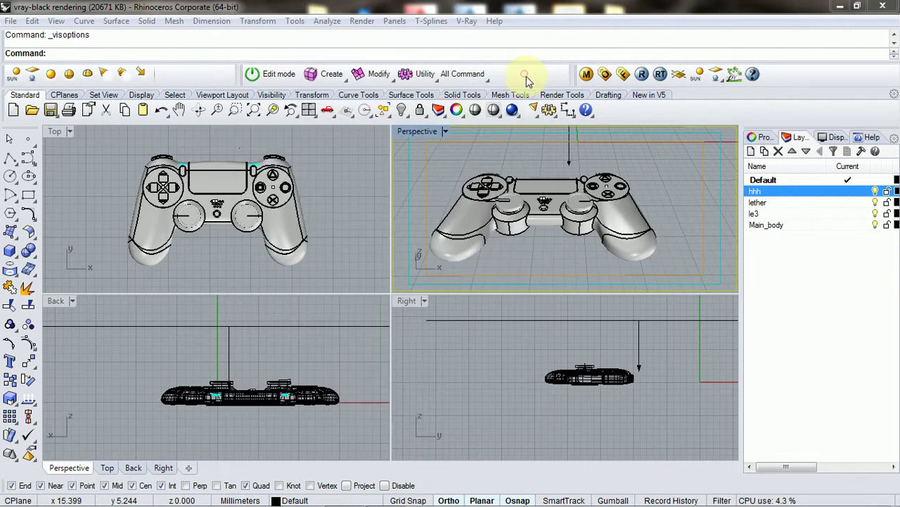
Open the V-Ray frame buffer, shrink its window and place it over the middle of the viewports.
left_click(604, 74)
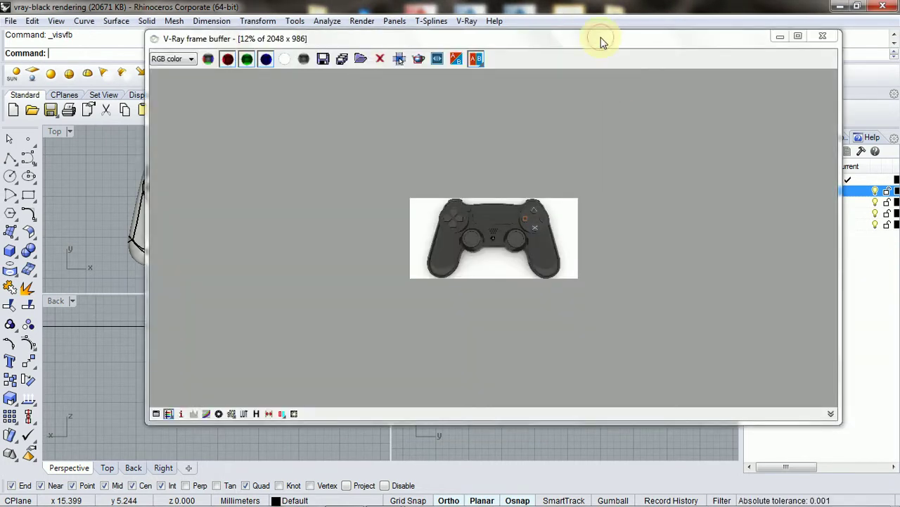
left_click_drag(603, 36, 496, 60)
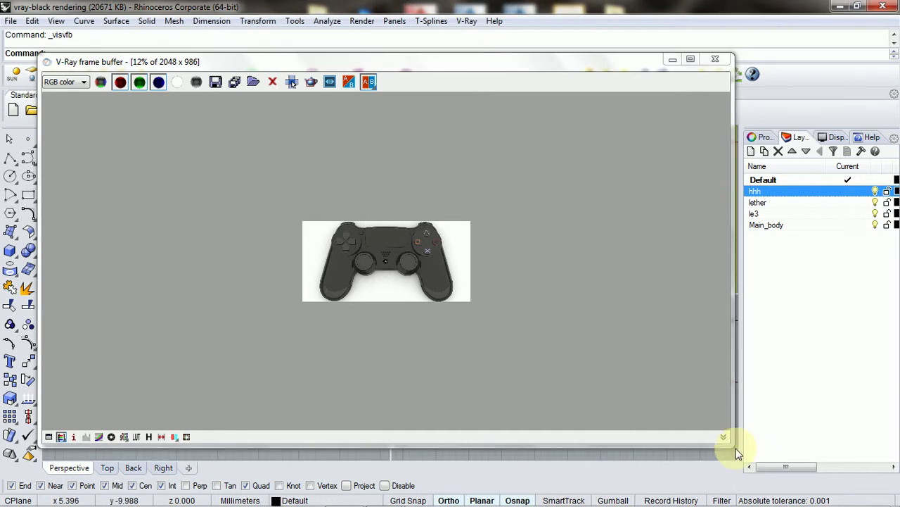
left_click_drag(731, 448, 350, 350)
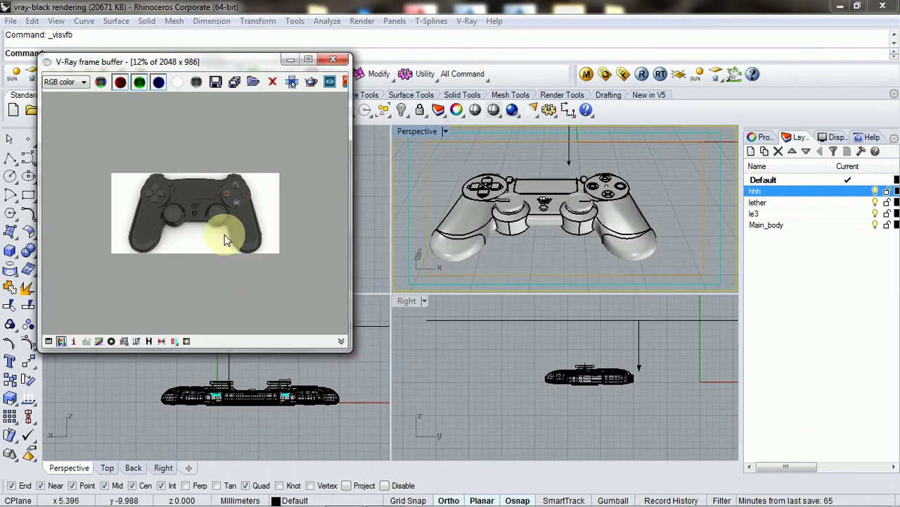
scroll(225, 235, "up", 1)
left_click_drag(206, 56, 353, 167)
Examine the previous controller render as a whole and close up at 50% around the thumbsticks, and close the frame buffer.
scroll(371, 387, "up", 2)
scroll(306, 344, "down", 3)
scroll(245, 331, "up", 2)
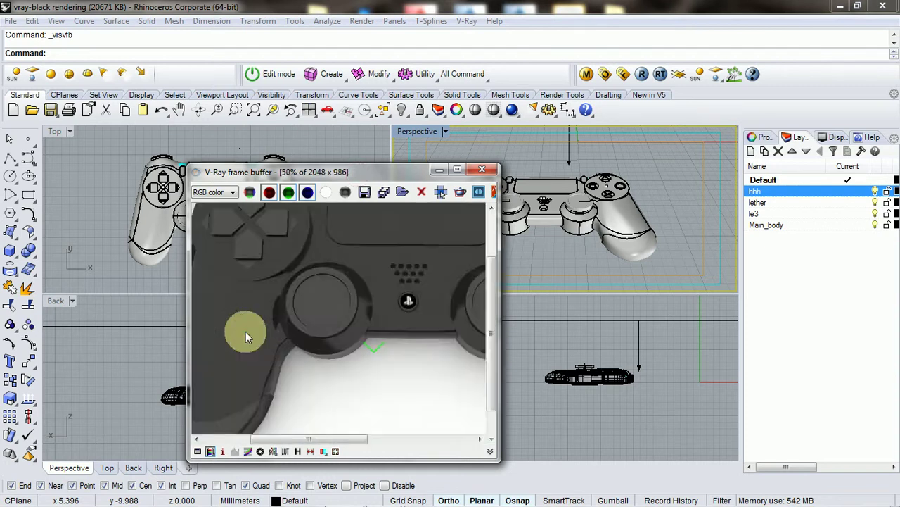
scroll(245, 331, "down", 3)
scroll(338, 325, "up", 3)
scroll(358, 327, "down", 3)
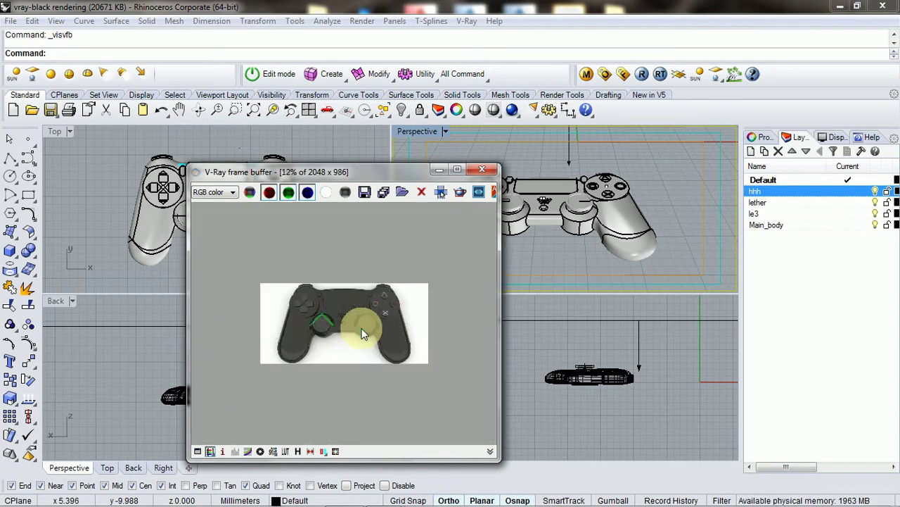
scroll(379, 320, "up", 1)
left_click(562, 265)
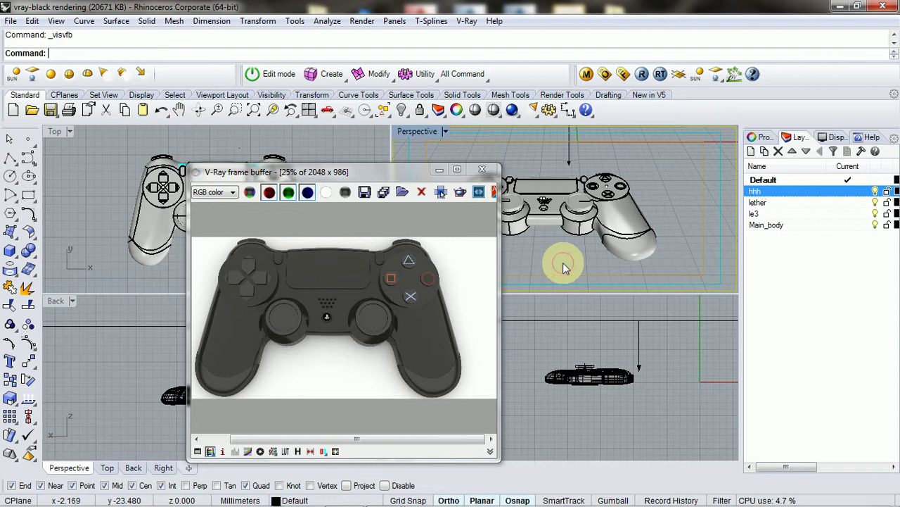
left_click(375, 406)
scroll(373, 403, "down", 1)
scroll(252, 319, "up", 3)
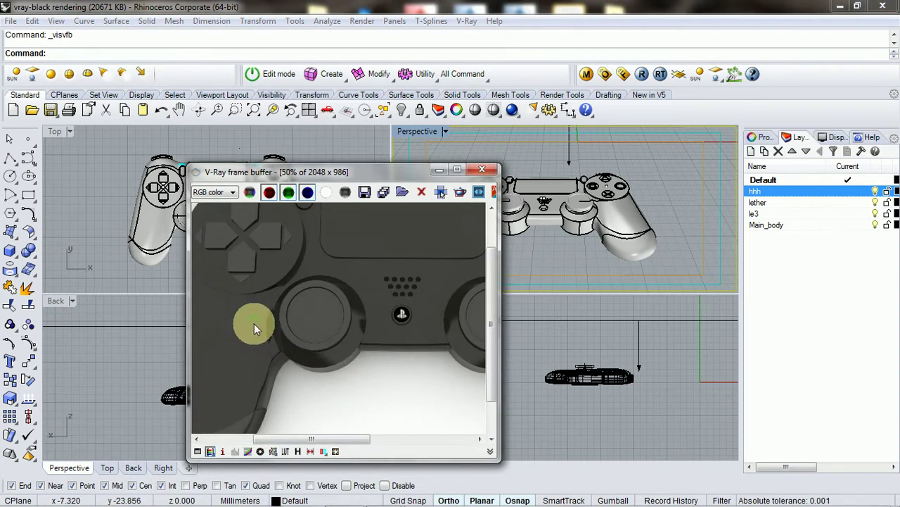
scroll(258, 326, "down", 4)
scroll(313, 315, "up", 1)
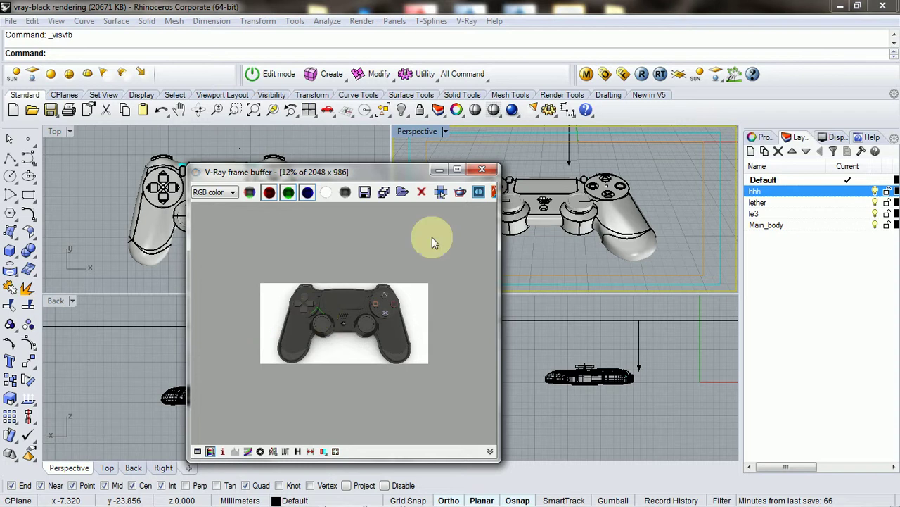
left_click(483, 171)
Show all hidden objects and switch the Perspective viewport to Wireframe display.
middle_click(318, 257)
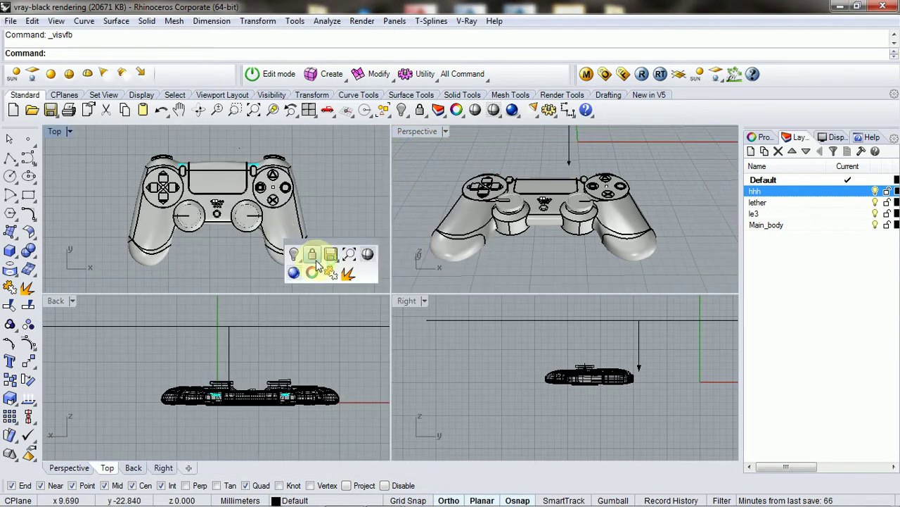
left_click(297, 258)
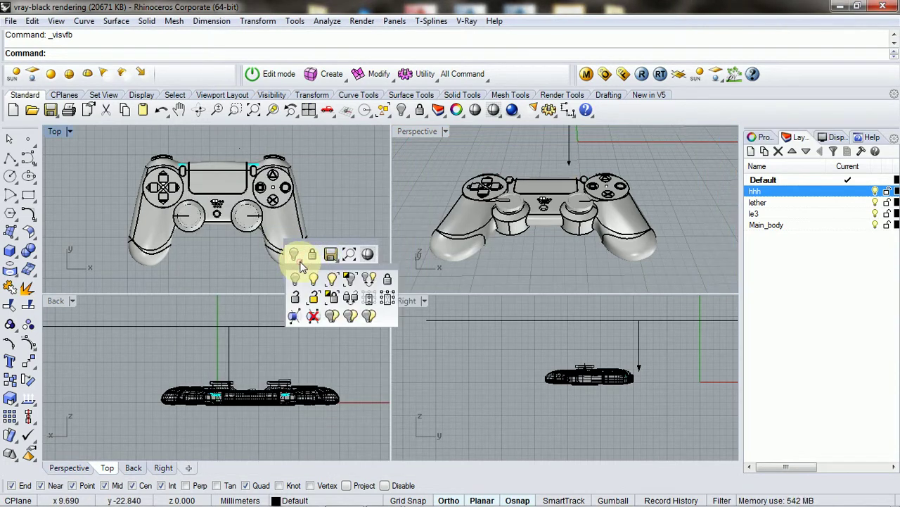
left_click(318, 281)
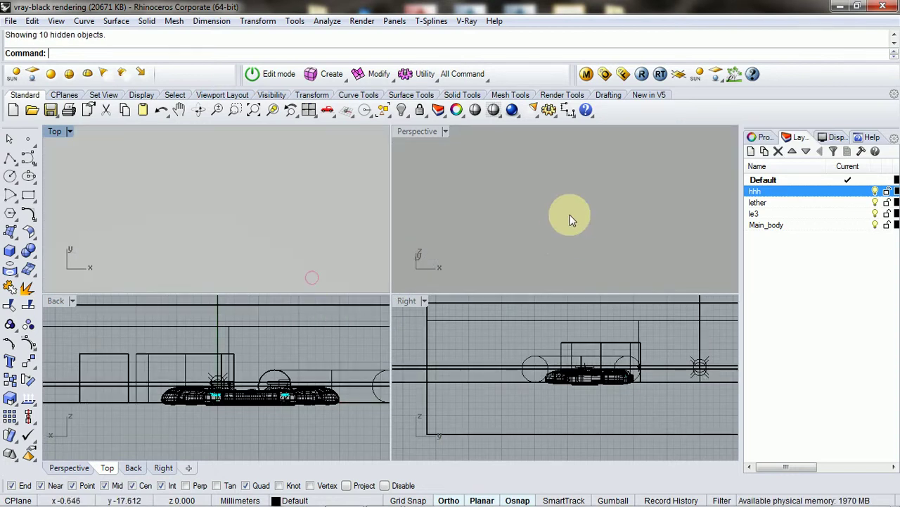
left_click(537, 238)
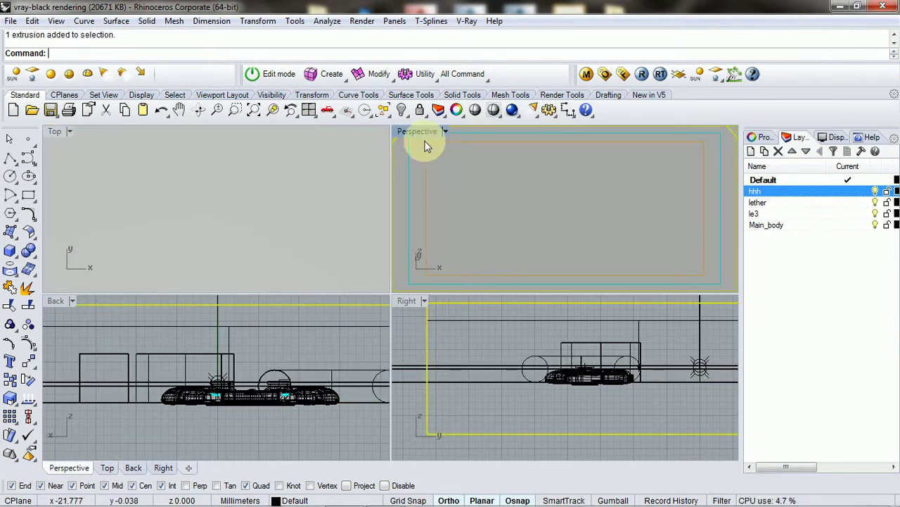
left_click(445, 132)
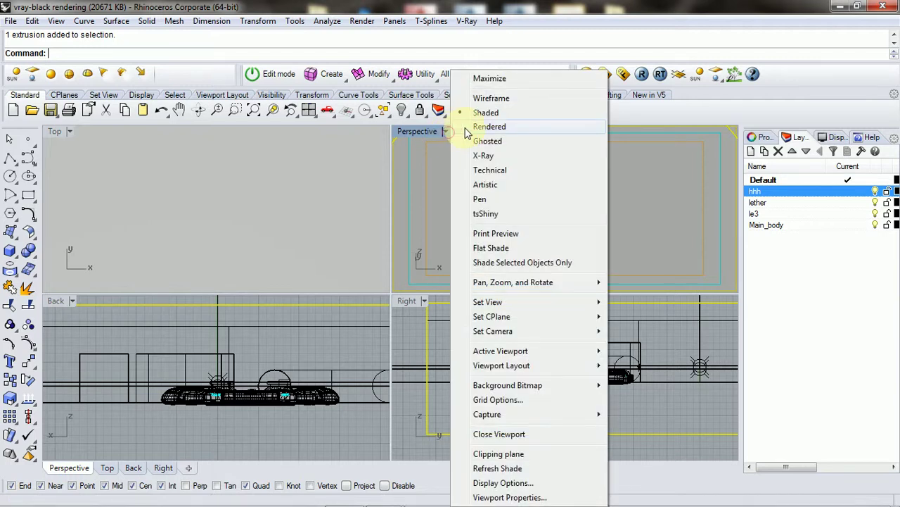
left_click(489, 98)
Hide the torus, the cylindrical ring, the cube and the large circle around the controller.
right_click_drag(576, 192, 463, 219)
left_click(463, 219)
middle_click(463, 219)
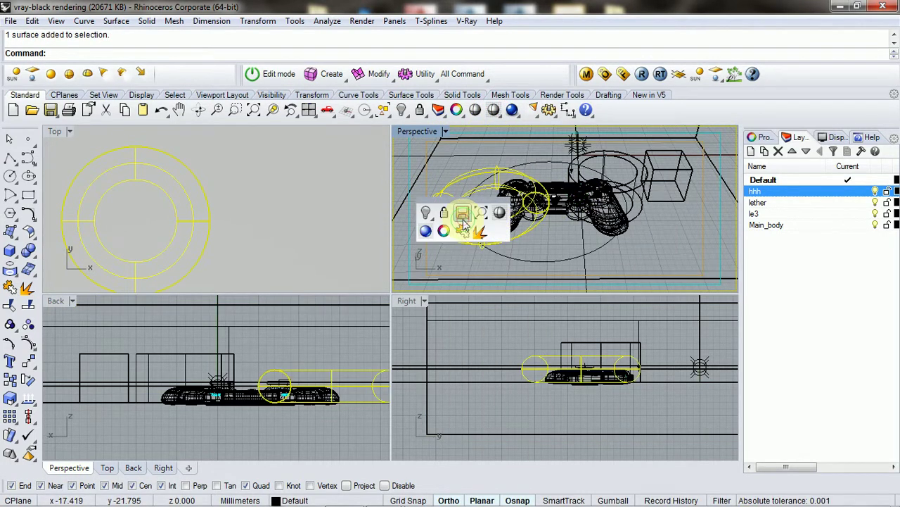
left_click(426, 211)
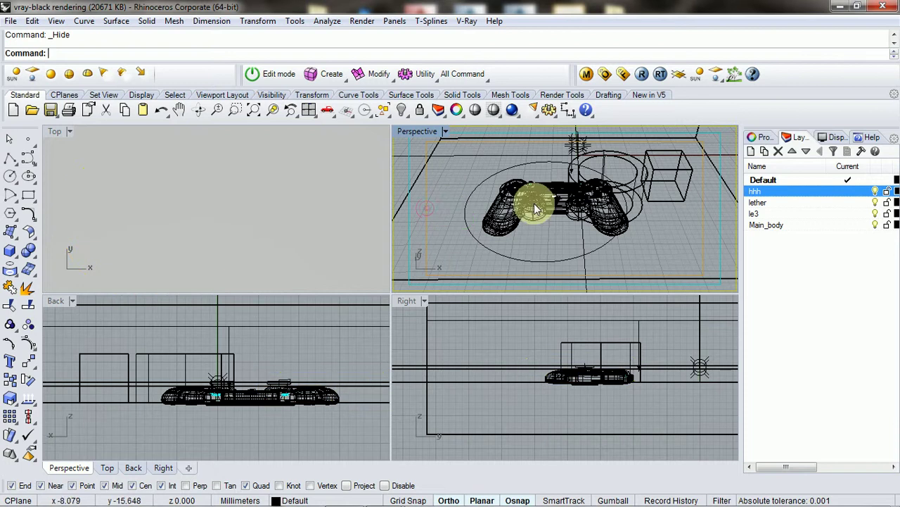
left_click(636, 166)
right_click(635, 170)
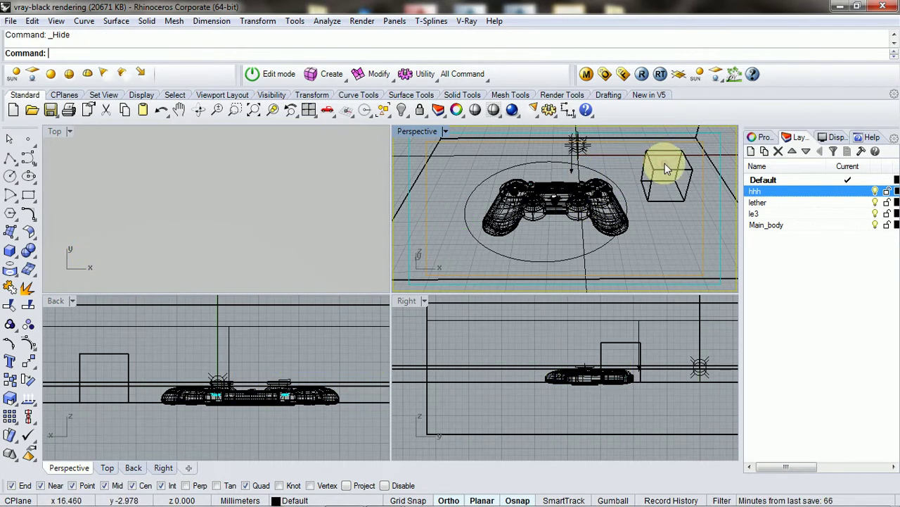
left_click(669, 171)
right_click(669, 171)
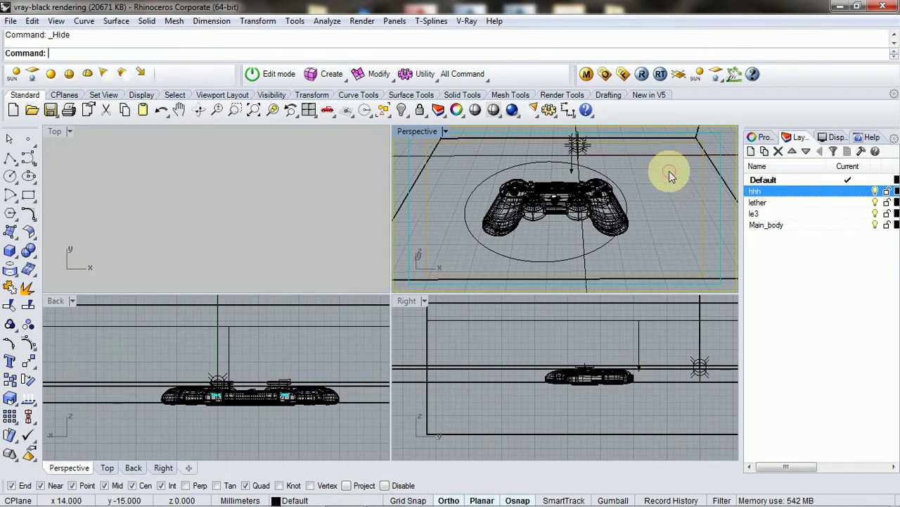
left_click(624, 199)
right_click(625, 199)
Frame the controller in the Perspective viewport from a steeper, nearly top-down angle, centred within the safe frame.
scroll(543, 209, "up", 3)
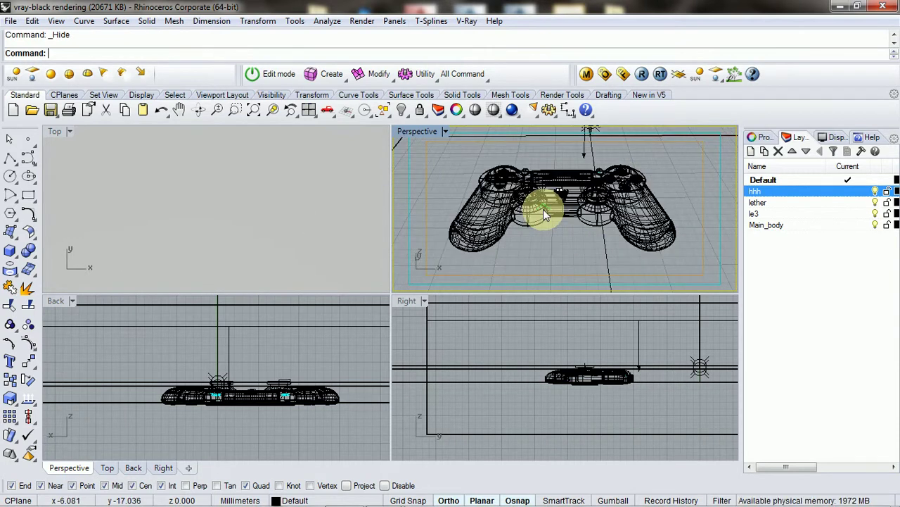
right_click_drag(543, 209, 542, 285)
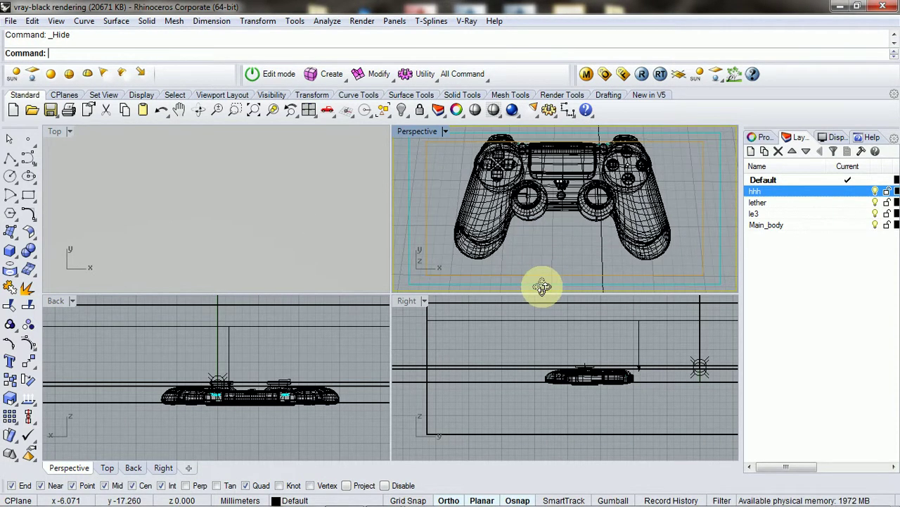
right_click_drag(554, 225, 586, 211)
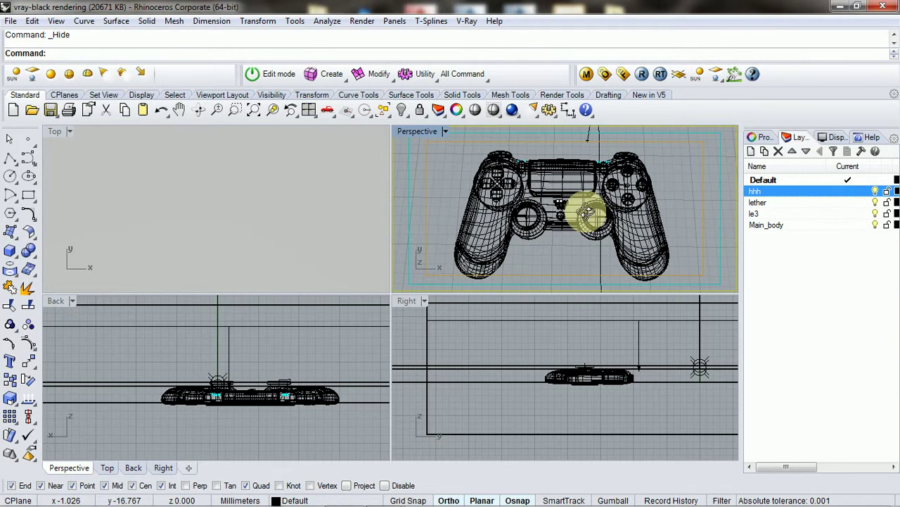
left_click(179, 110)
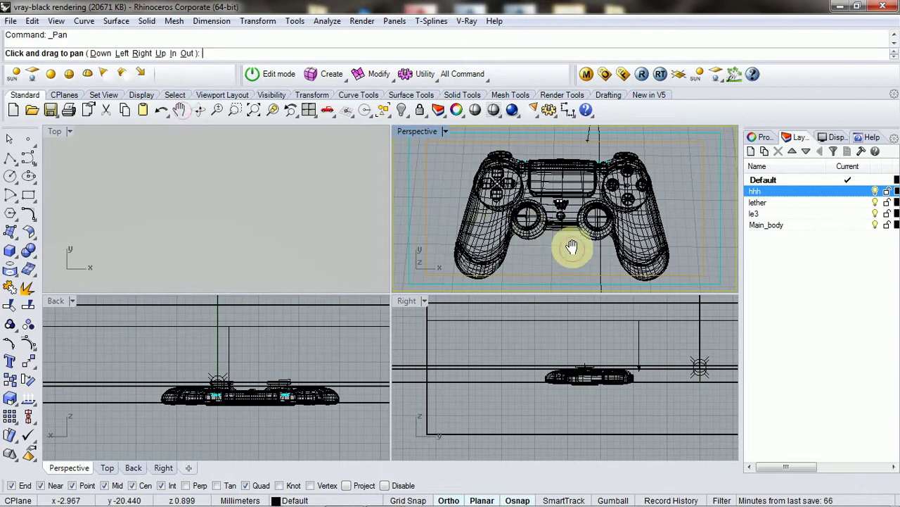
left_click_drag(572, 246, 573, 246)
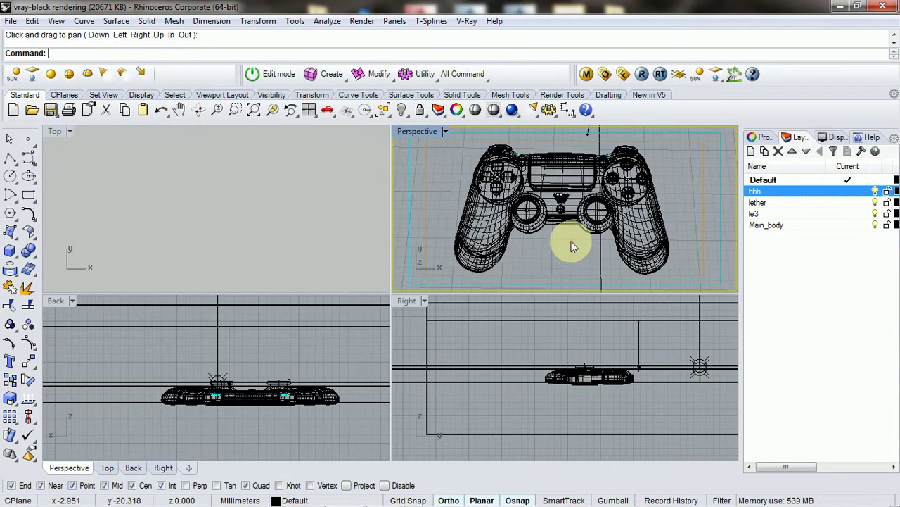
left_click(218, 110)
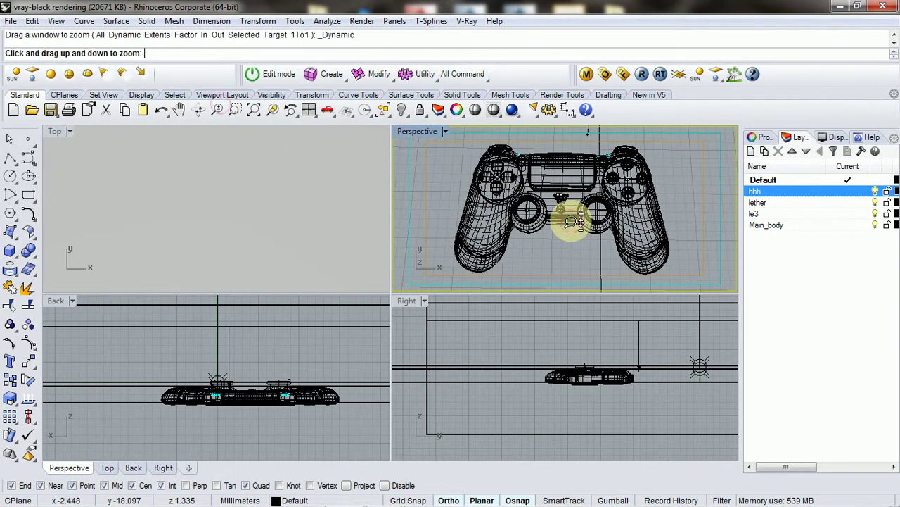
left_click_drag(572, 221, 571, 220)
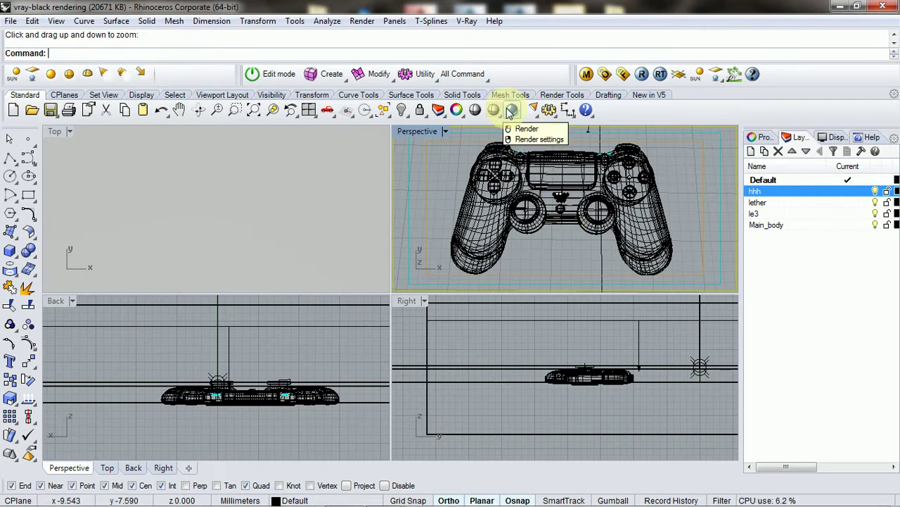
Start a V-Ray render of the Perspective view and check the emerging image in the frame buffer.
left_click(644, 75)
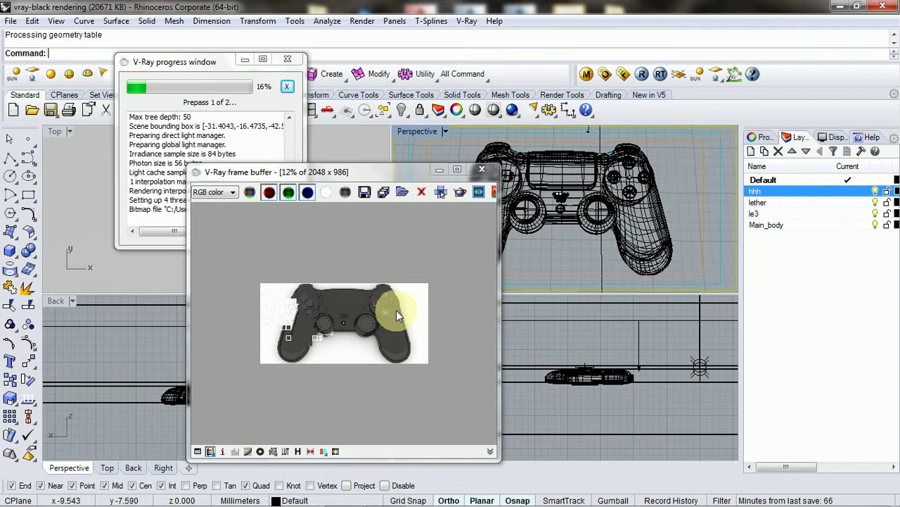
scroll(426, 324, "up", 3)
scroll(424, 331, "down", 3)
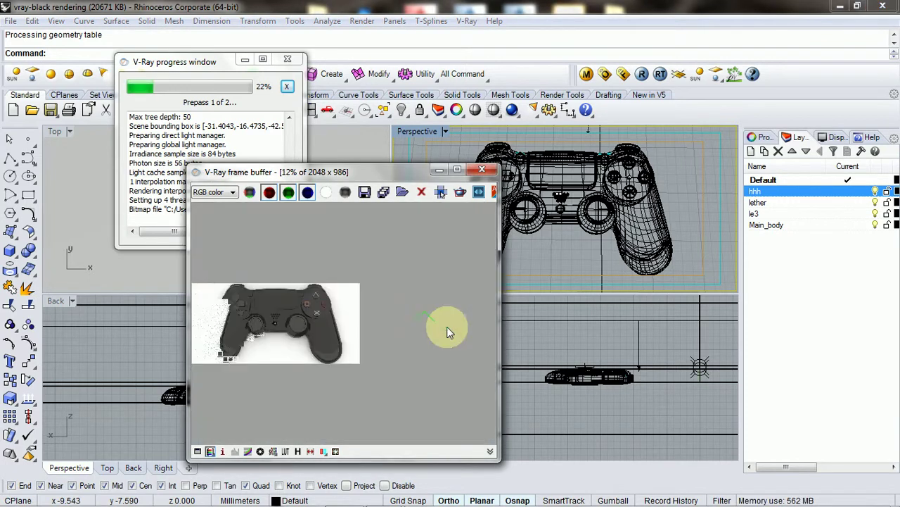
Inspect the controller's emerging V-Ray render in the frame buffer during the prepasses, both as a whole and up close.
left_click_drag(392, 172, 447, 166)
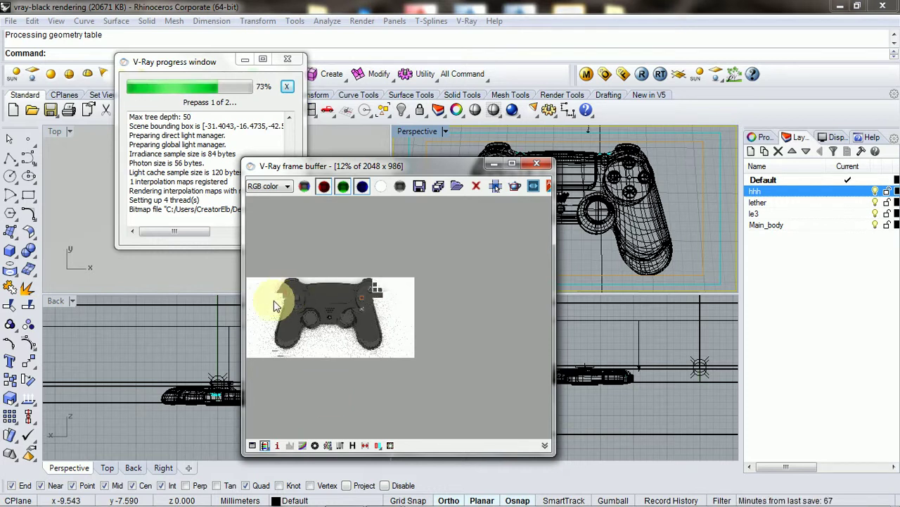
scroll(328, 301, "up", 2)
scroll(359, 324, "down", 1)
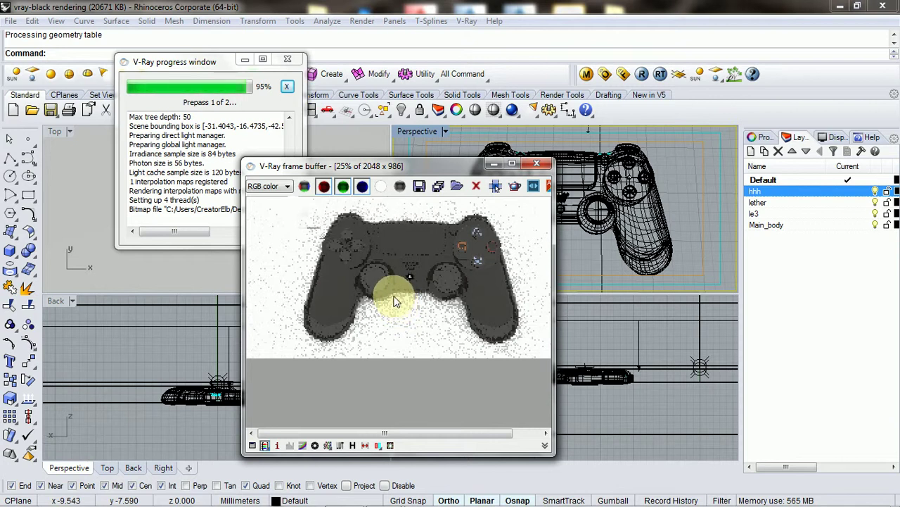
scroll(388, 243, "up", 2)
scroll(397, 254, "down", 2)
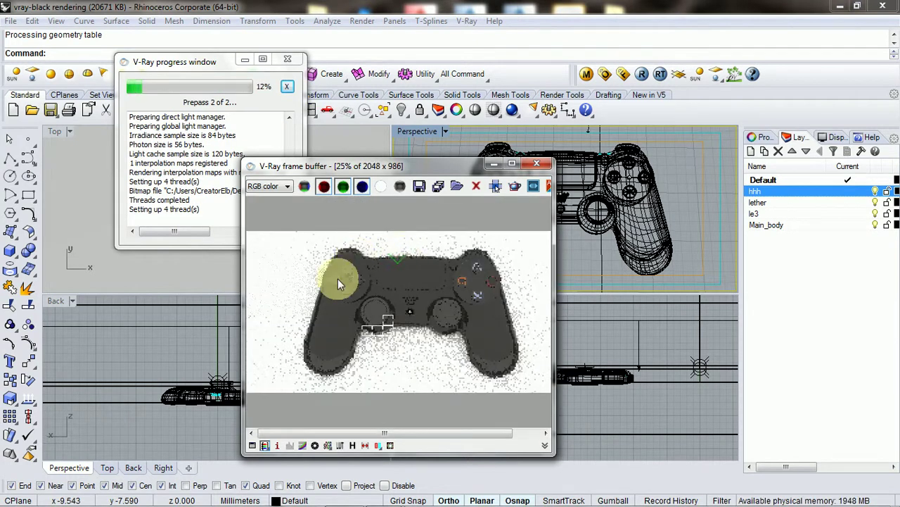
scroll(397, 303, "down", 2)
scroll(396, 317, "up", 2)
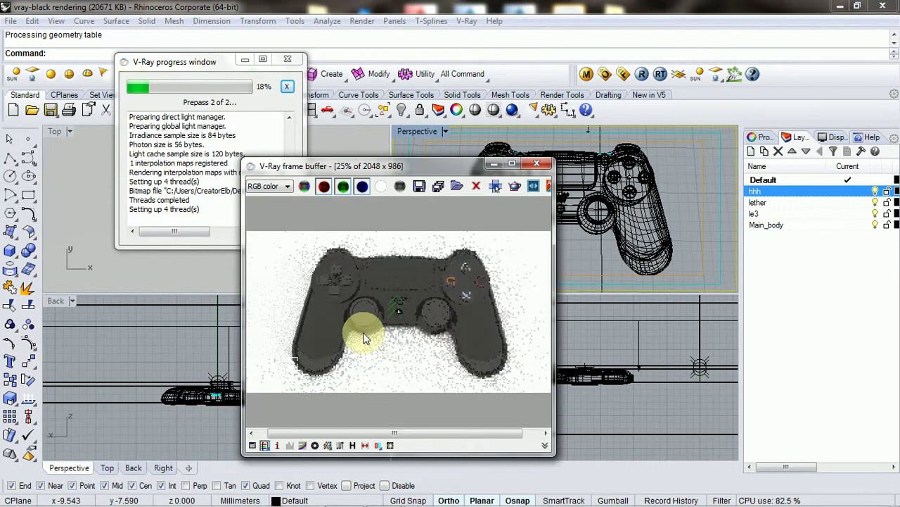
scroll(316, 367, "up", 1)
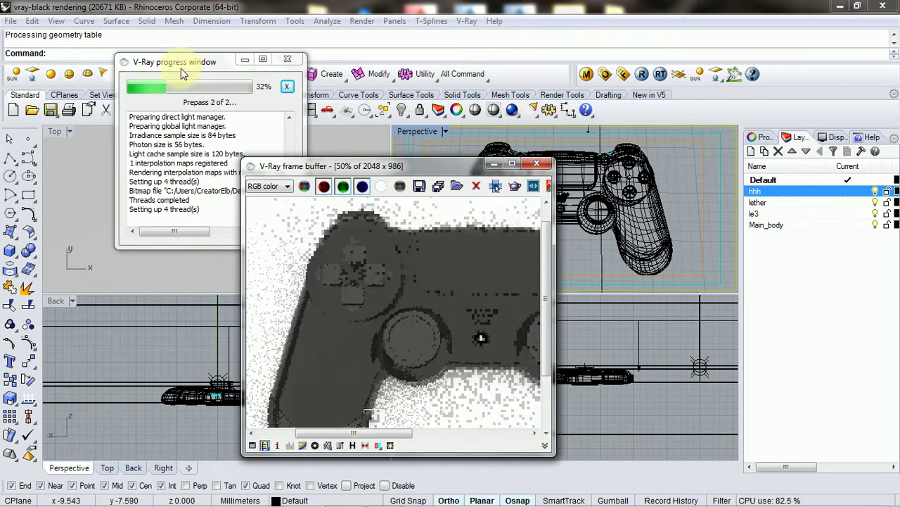
Arrange the V-Ray progress window and the frame buffer side by side and bring the whole rendered controller into view.
left_click_drag(181, 69, 116, 69)
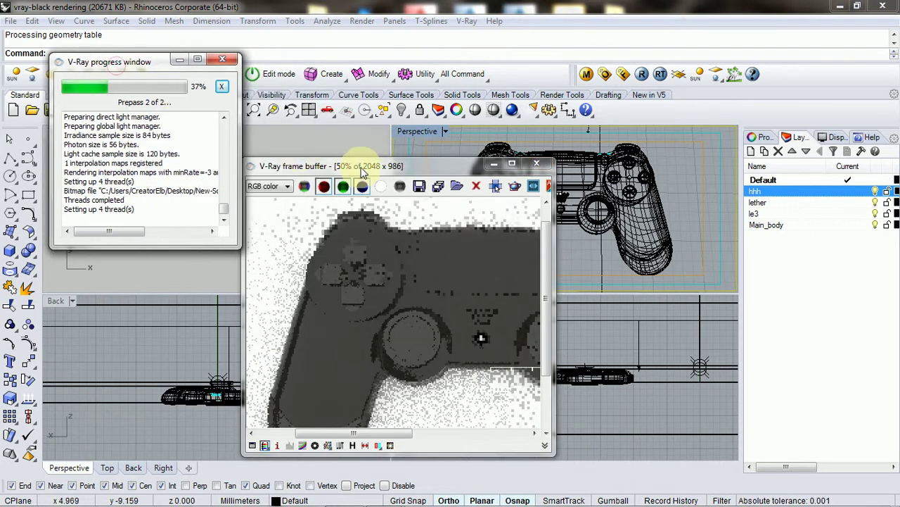
left_click_drag(362, 173, 374, 74)
scroll(397, 225, "down", 2)
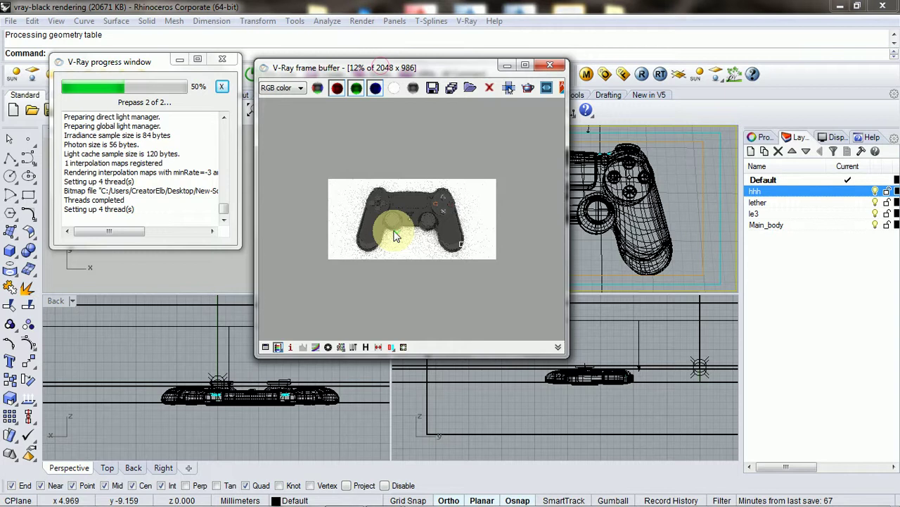
scroll(431, 226, "up", 1)
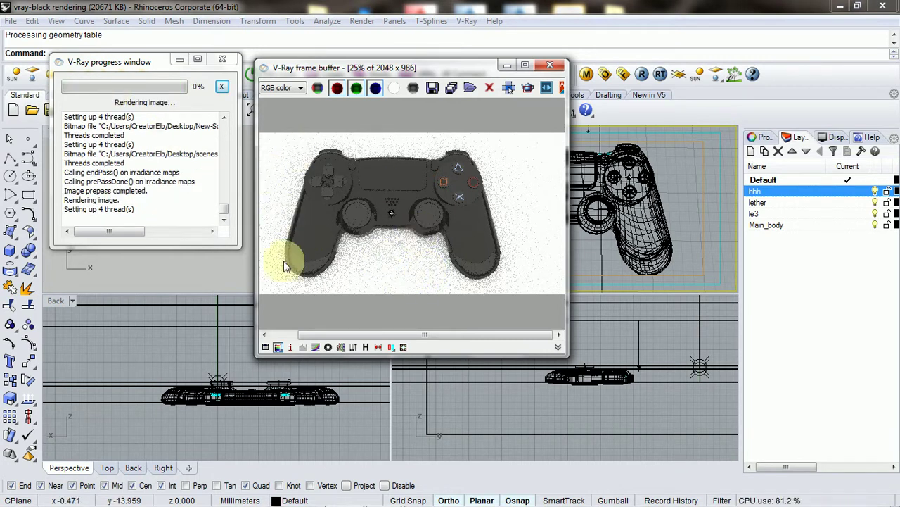
Examine the directional pad, thumbsticks and action buttons of the rendered controller in the frame buffer at several magnifications.
scroll(393, 257, "up", 3)
scroll(391, 255, "down", 2)
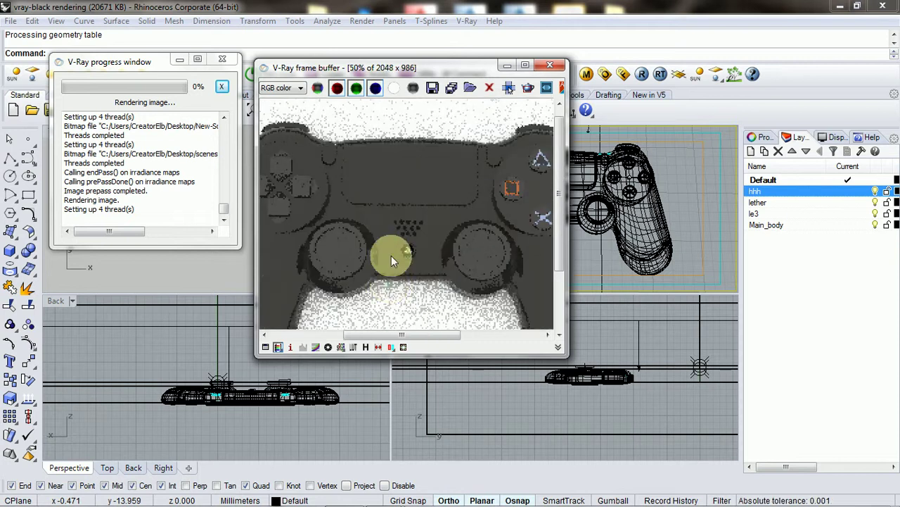
scroll(363, 164, "up", 1)
scroll(362, 164, "up", 2)
scroll(338, 184, "down", 3)
scroll(307, 192, "up", 3)
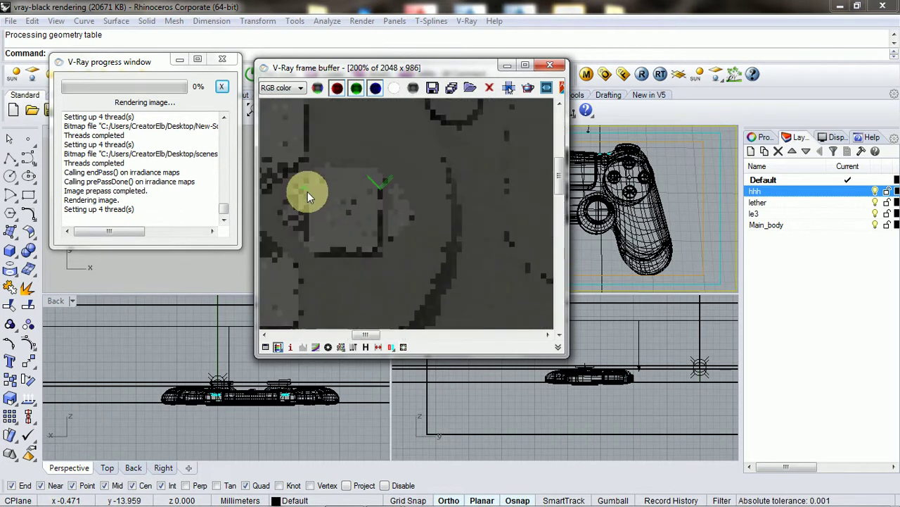
scroll(389, 197, "down", 5)
scroll(421, 225, "up", 2)
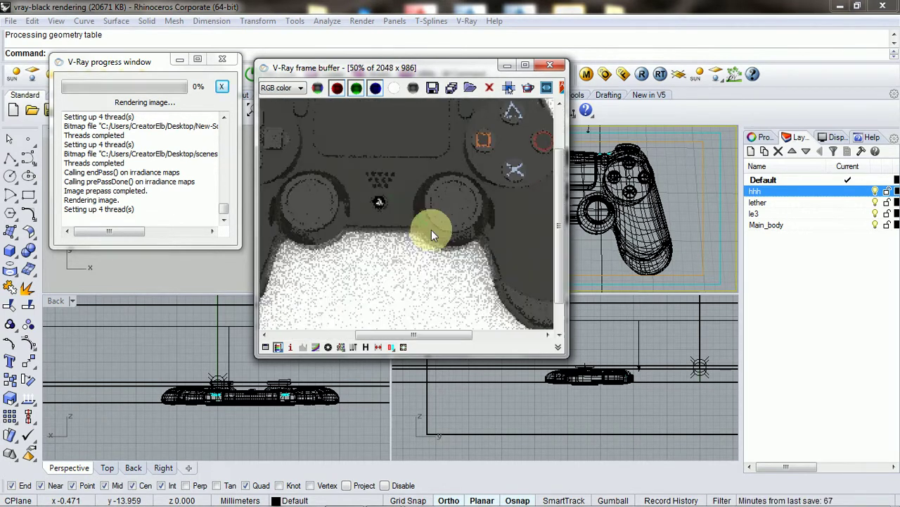
scroll(431, 237, "down", 2)
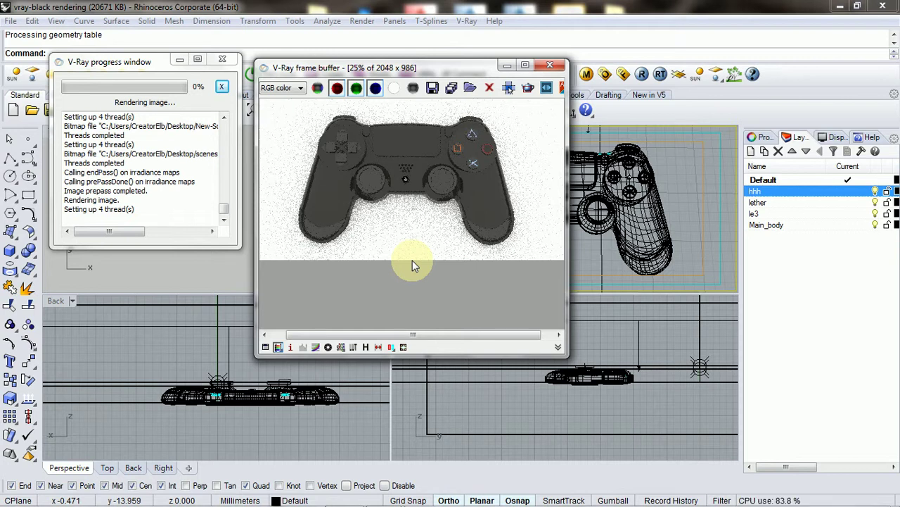
Stop the render by closing the V-Ray frame buffer and progress window, and minimize Rhino to reach the desktop.
left_click(550, 64)
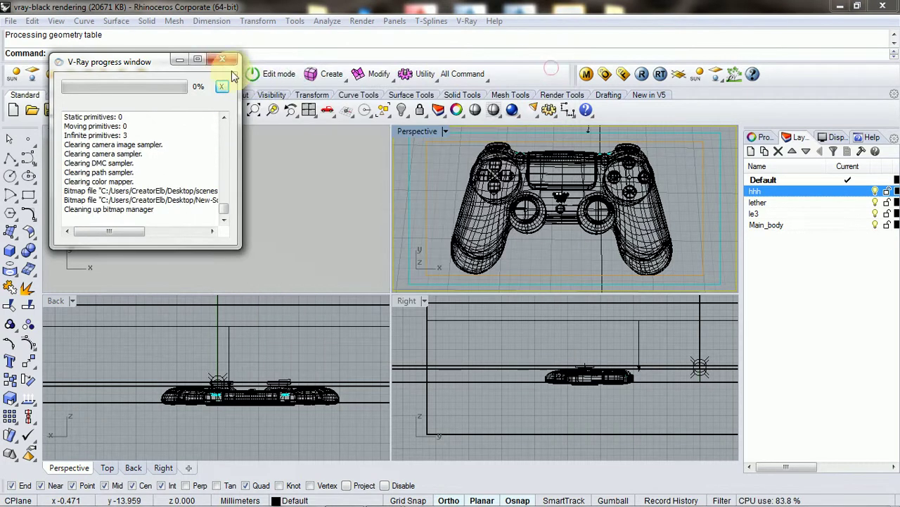
left_click(221, 61)
left_click(839, 8)
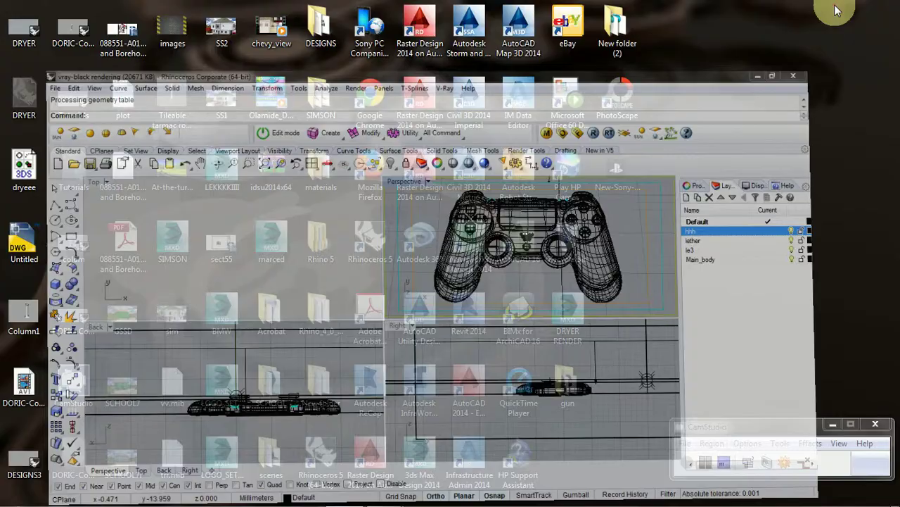
Open the finished render image "sony plastaion console" from the desktop folder "gun" in the picture viewer.
double_click(570, 381)
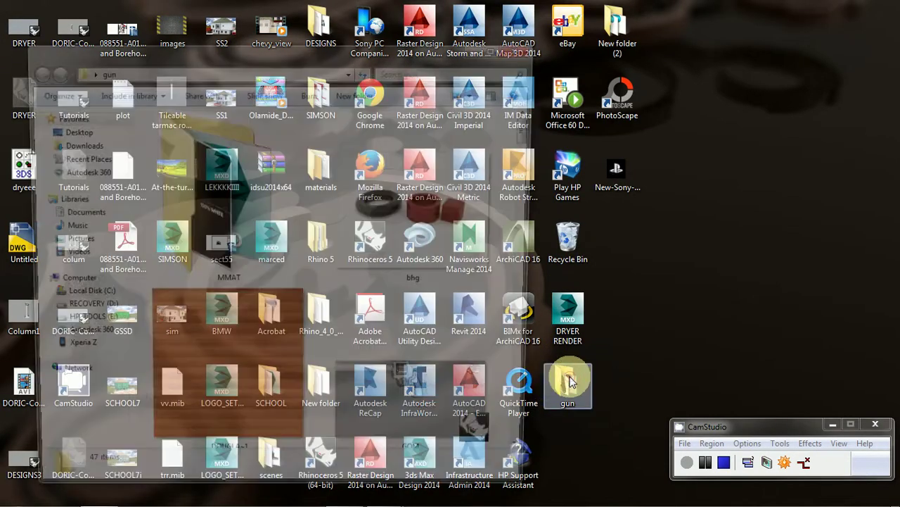
left_click_drag(535, 141, 540, 308)
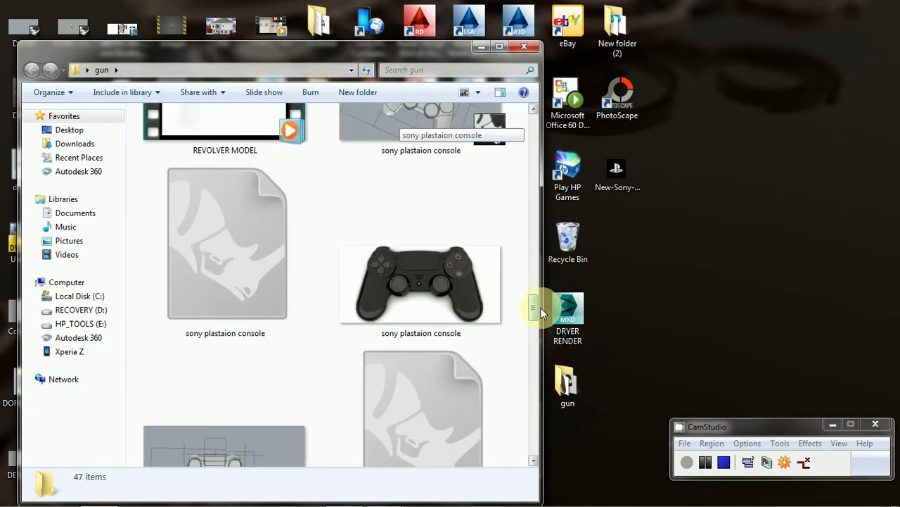
double_click(432, 297)
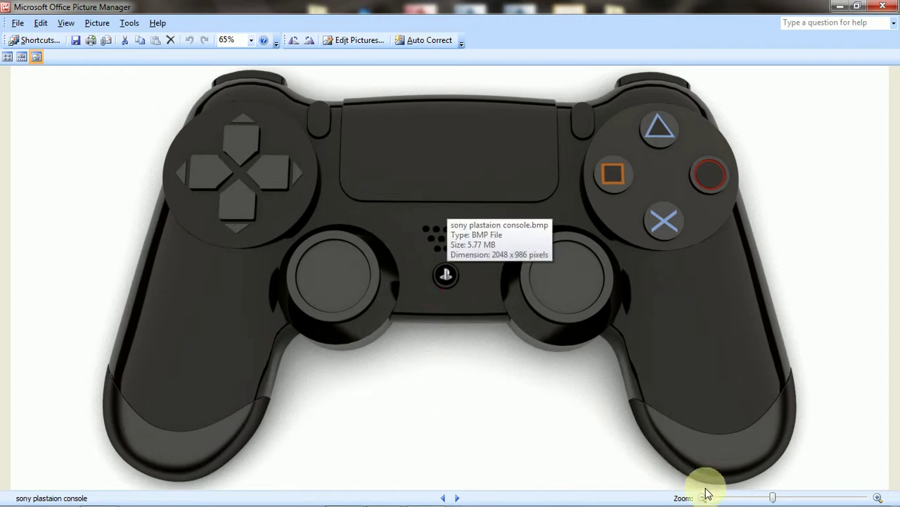
Review the whole controller render at a reduced zoom of 21% and close the picture viewer.
left_click_drag(772, 497, 744, 497)
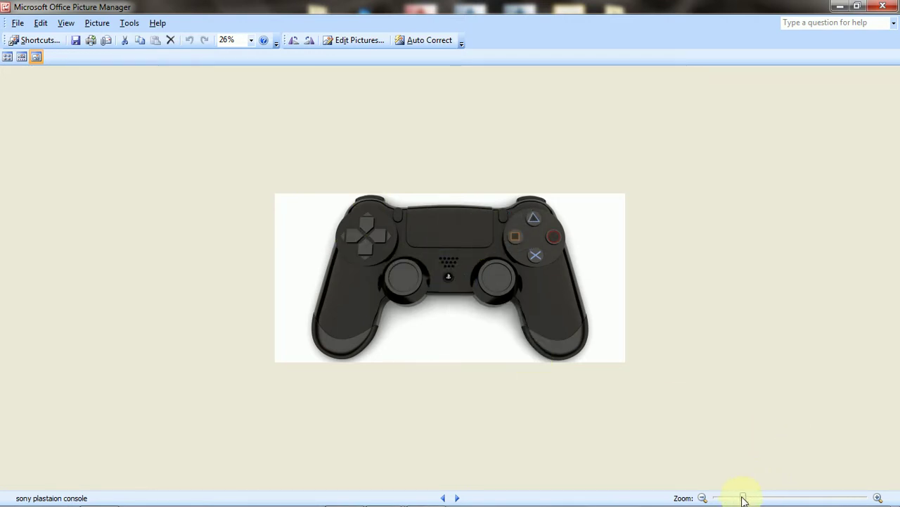
mouse_move(743, 497)
left_mouse_down()
mouse_move(809, 496)
mouse_move(736, 499)
left_mouse_up()
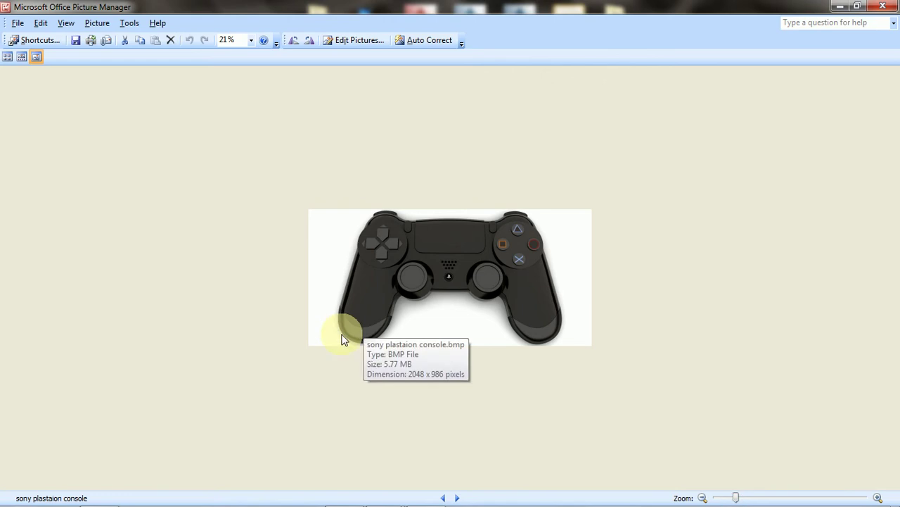
left_click(885, 4)
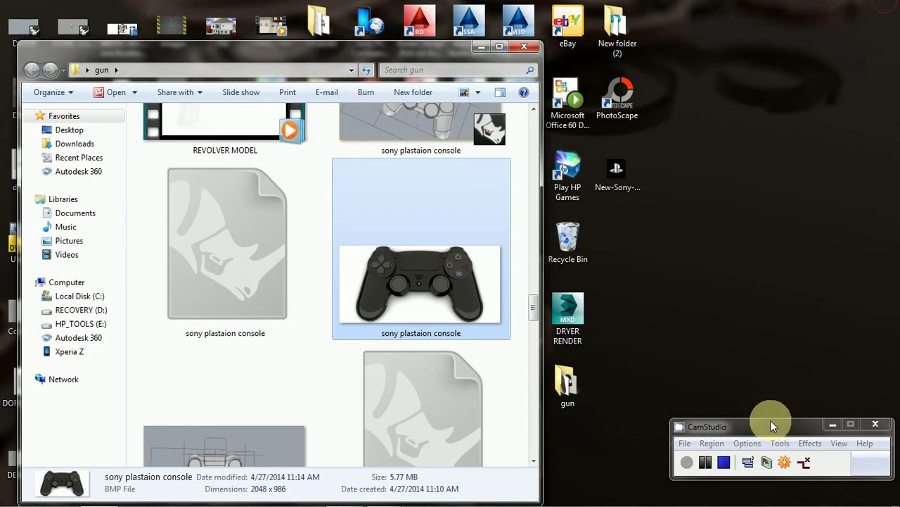